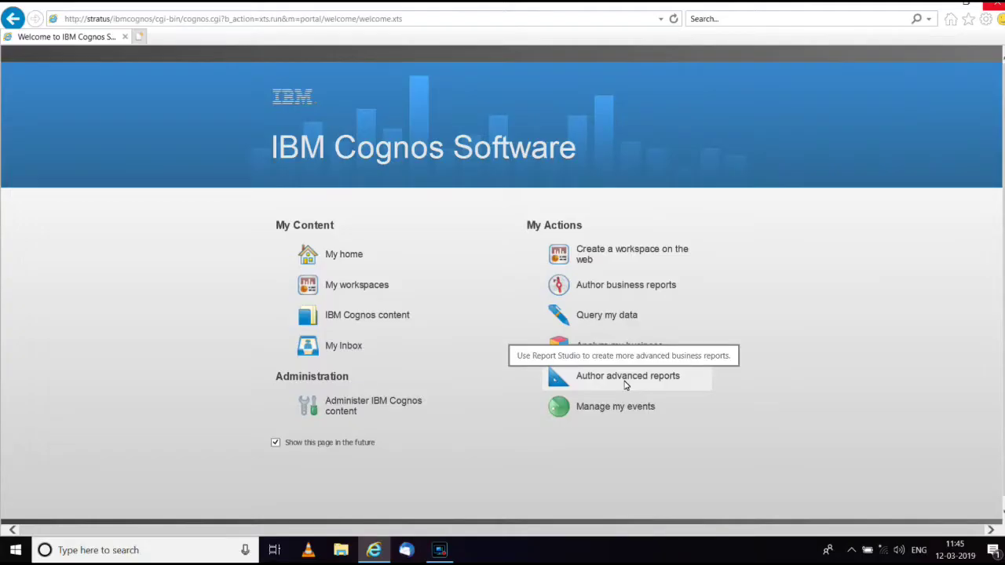
Step: Create a new List report on the GO Sales (query) package and open Query1 for editing
{"action": "left_click", "coordinate": [626, 381]}
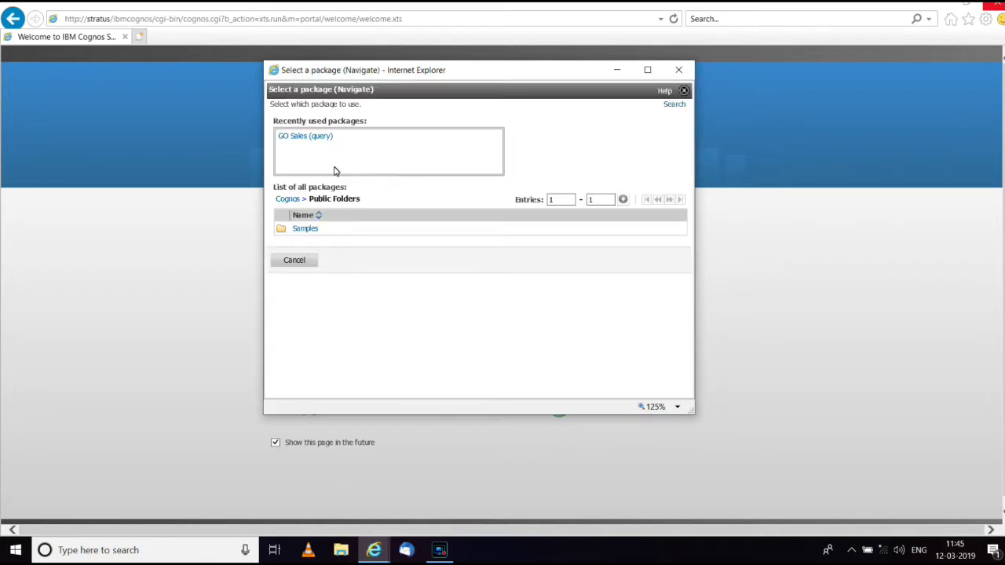
{"action": "left_click", "coordinate": [302, 137]}
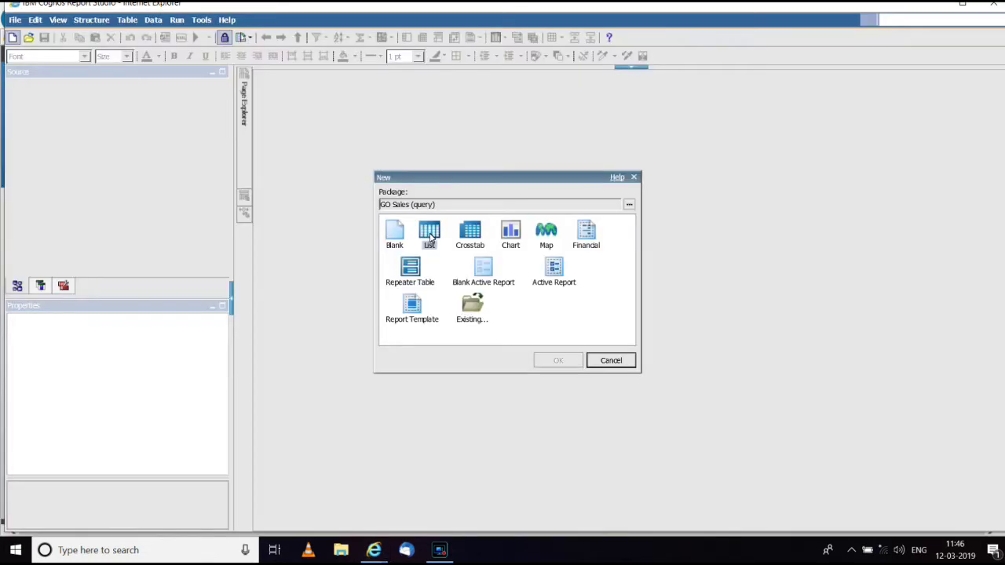
{"action": "left_click", "coordinate": [554, 360]}
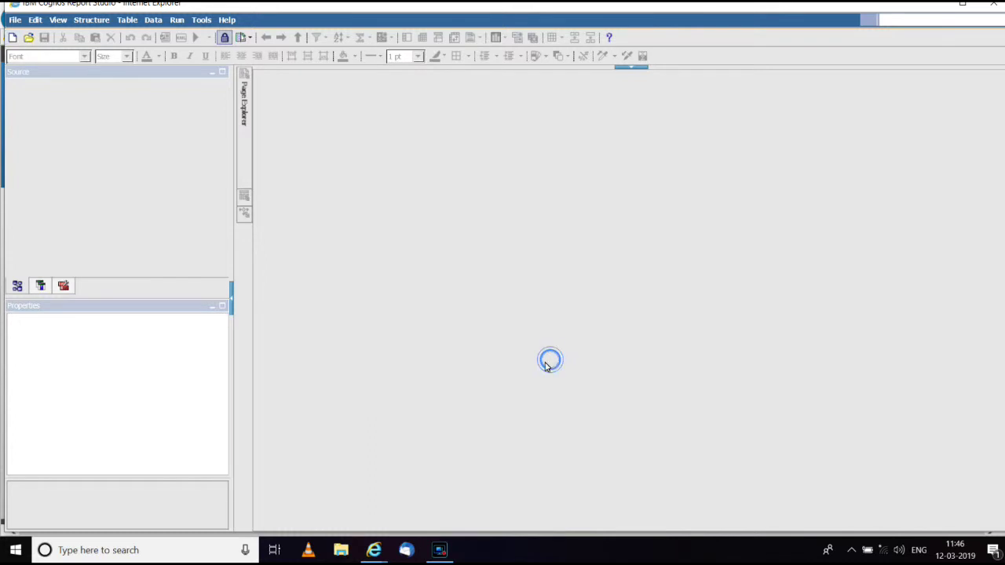
{"action": "mouse_move", "coordinate": [244, 89]}
{"action": "left_click", "coordinate": [298, 103]}
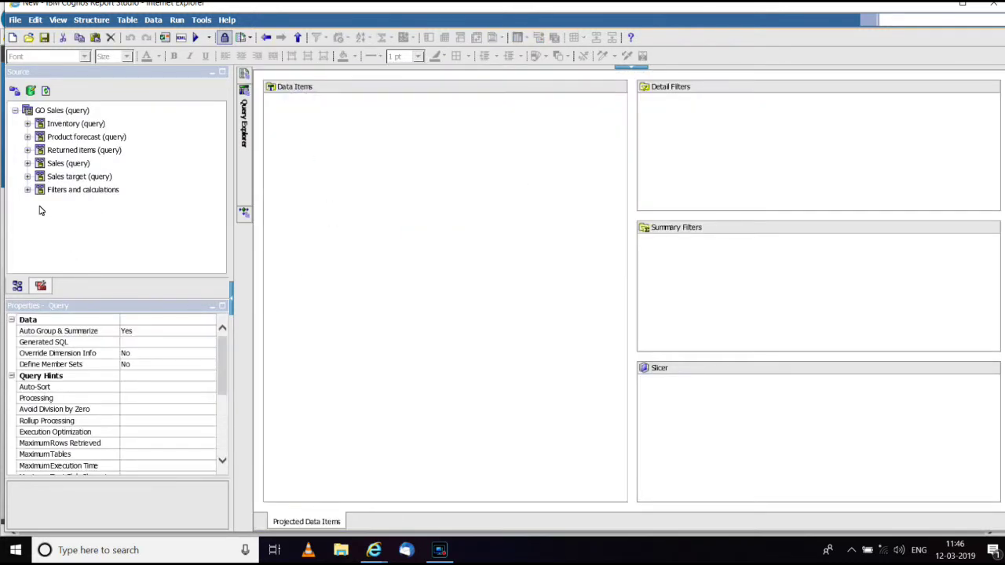
Step: Add Quantity and Order number from Sales (query) to Query1's data items
{"action": "left_click", "coordinate": [28, 163]}
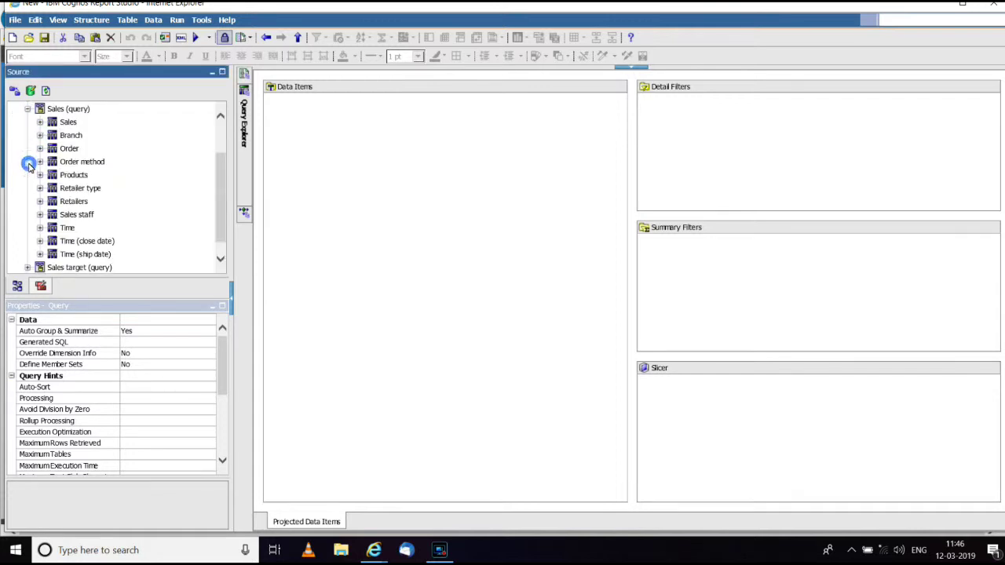
{"action": "left_click", "coordinate": [40, 122]}
{"action": "double_click", "coordinate": [88, 135]}
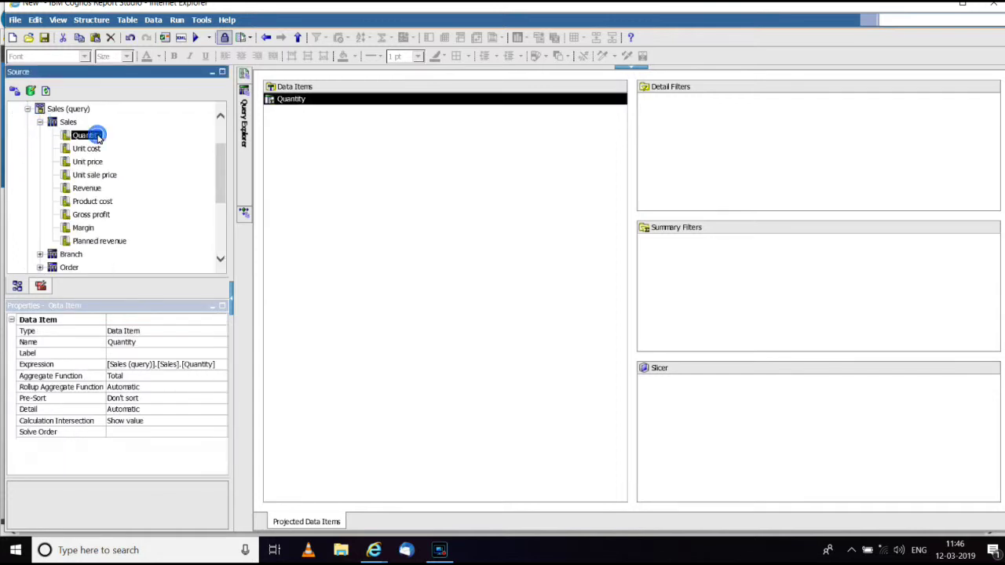
{"action": "scroll", "coordinate": [87, 232], "scroll_direction": "down", "scroll_amount": 3}
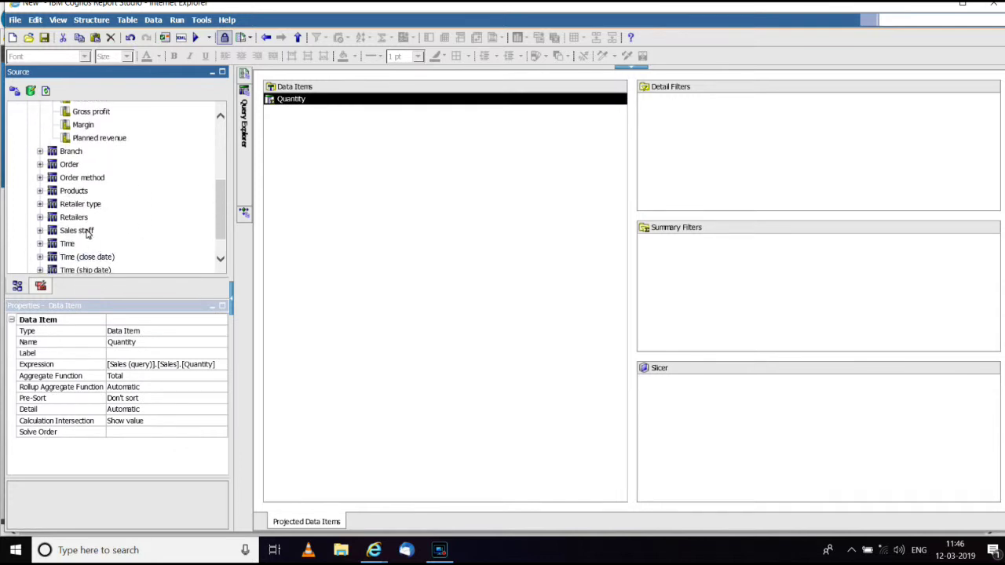
{"action": "left_click", "coordinate": [40, 164]}
{"action": "double_click", "coordinate": [95, 177]}
Step: Add Product, the order Date and Date (ship date) to Query1's data items
{"action": "scroll", "coordinate": [108, 219], "scroll_direction": "down", "scroll_amount": 1}
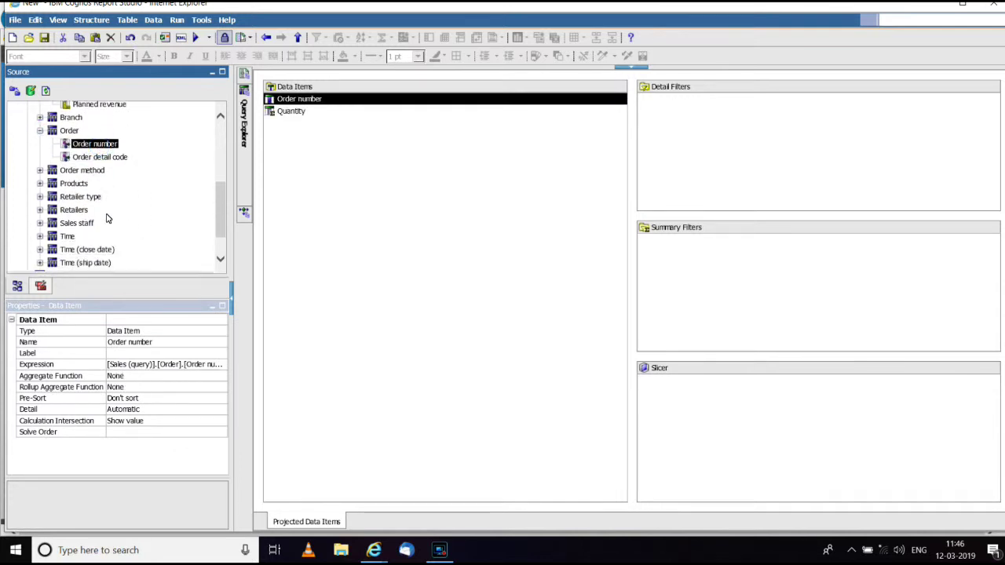
{"action": "scroll", "coordinate": [107, 219], "scroll_direction": "down", "scroll_amount": 1}
{"action": "left_click", "coordinate": [40, 159]}
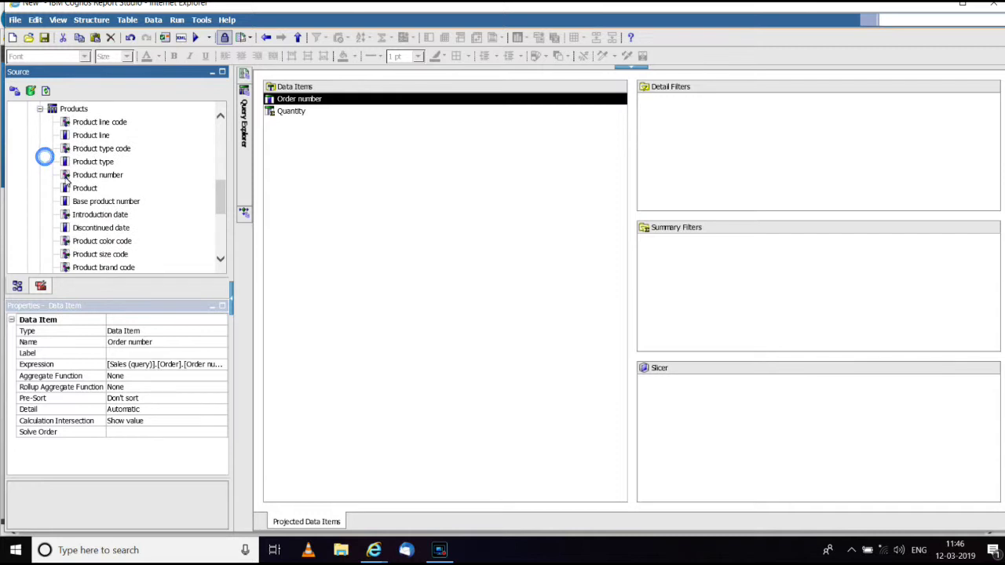
{"action": "double_click", "coordinate": [84, 188]}
{"action": "scroll", "coordinate": [118, 189], "scroll_direction": "down", "scroll_amount": 5}
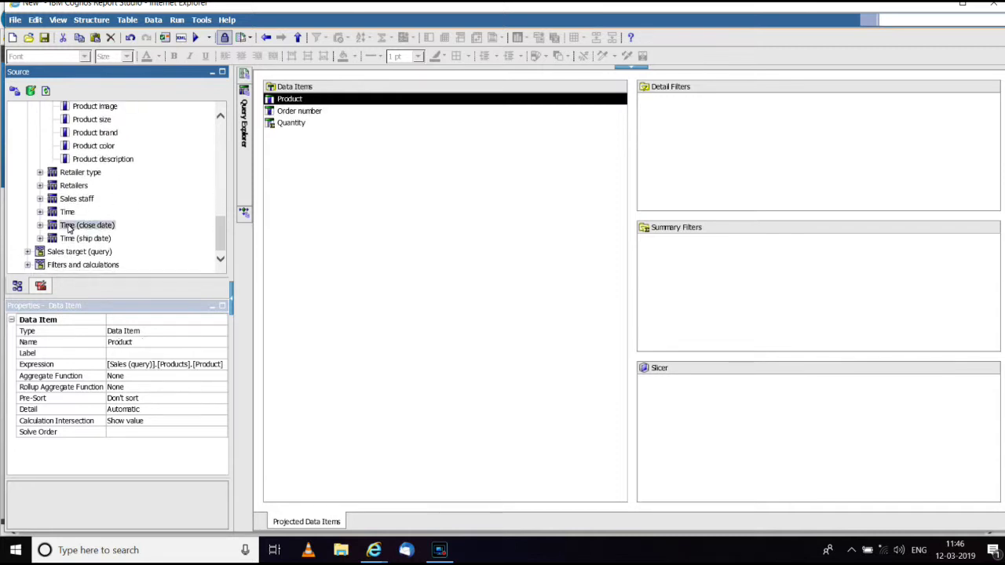
{"action": "left_click", "coordinate": [40, 212]}
{"action": "scroll", "coordinate": [72, 221], "scroll_direction": "down", "scroll_amount": 1}
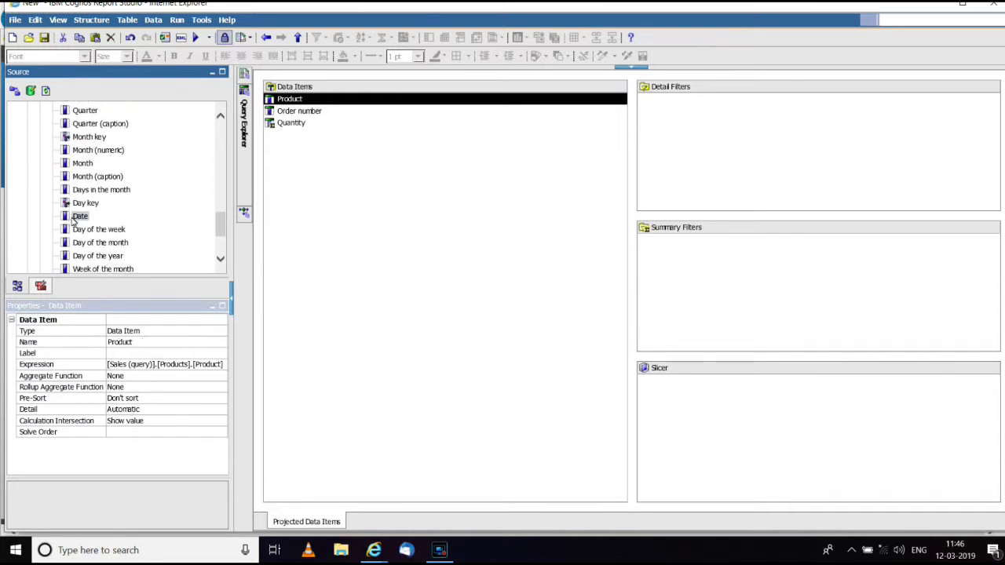
{"action": "double_click", "coordinate": [75, 218]}
{"action": "scroll", "coordinate": [157, 207], "scroll_direction": "down", "scroll_amount": 3}
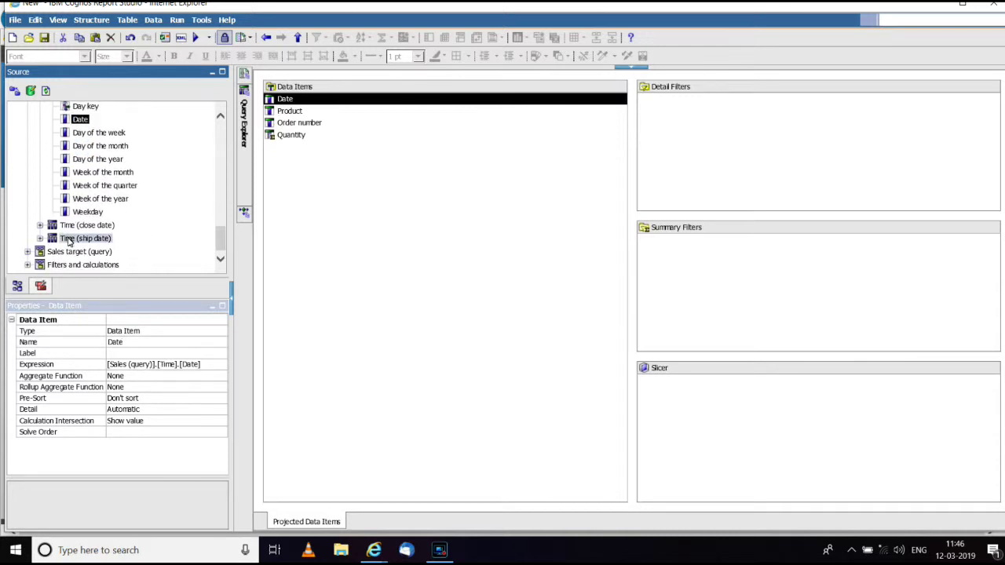
{"action": "left_click", "coordinate": [40, 237]}
{"action": "scroll", "coordinate": [47, 235], "scroll_direction": "down", "scroll_amount": 2}
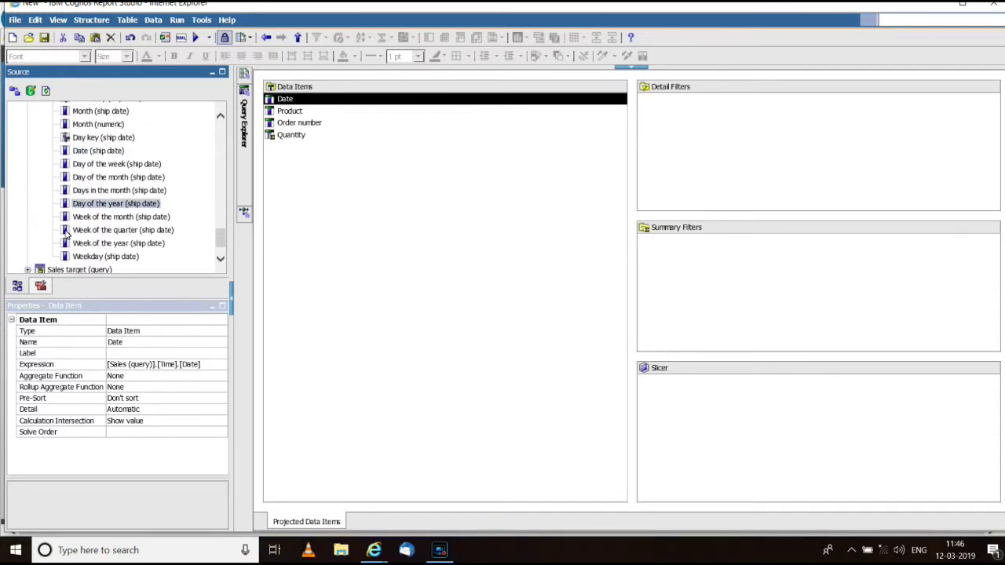
{"action": "double_click", "coordinate": [111, 154]}
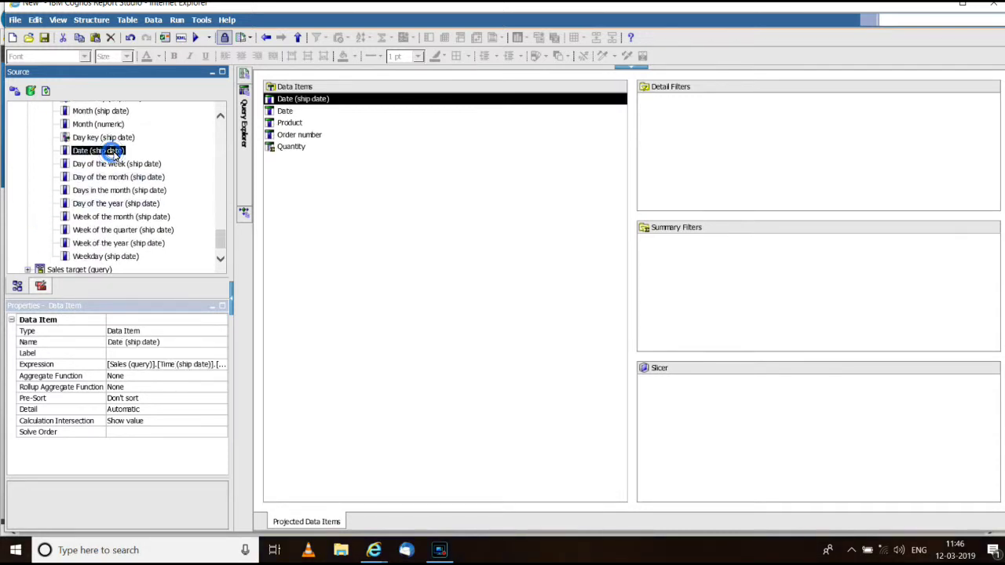
Step: Set the Label of Date (ship date) to Shipped Date
{"action": "left_click", "coordinate": [150, 354]}
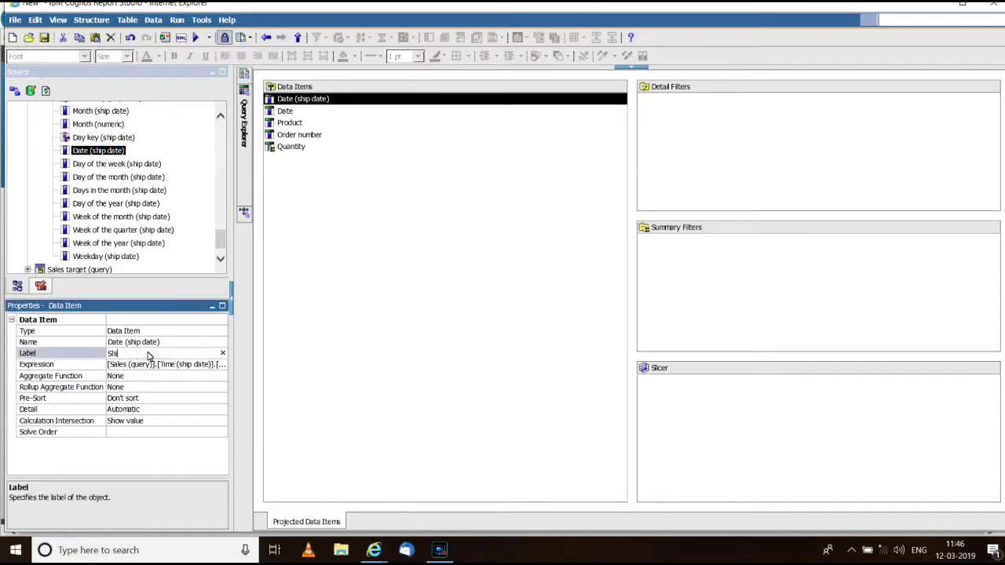
{"action": "type", "text": "Shipped Date"}
{"action": "left_click", "coordinate": [286, 114]}
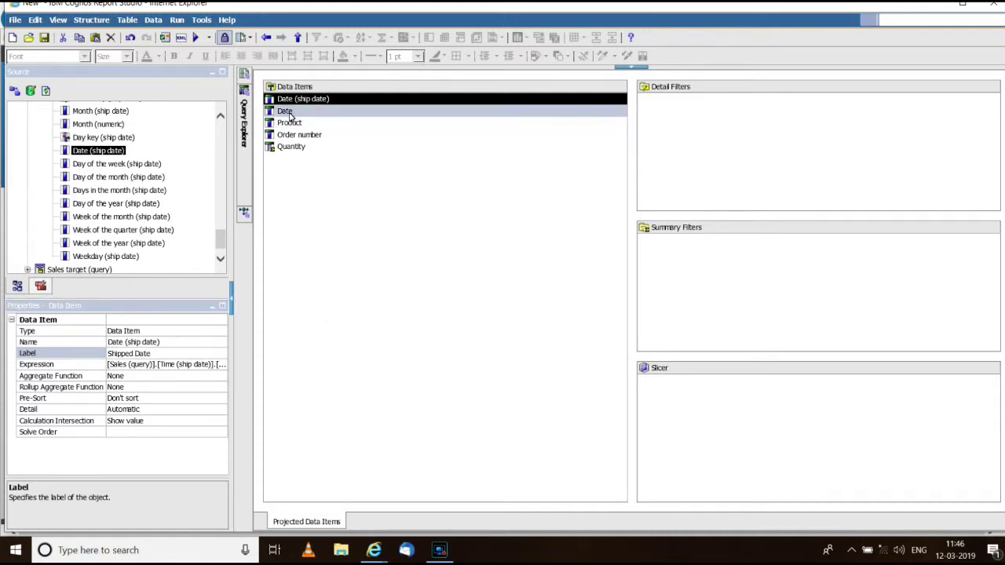
Step: Label the Date item Order Date and drag a new Data Item from the Toolbox into the query
{"action": "left_click", "coordinate": [288, 115]}
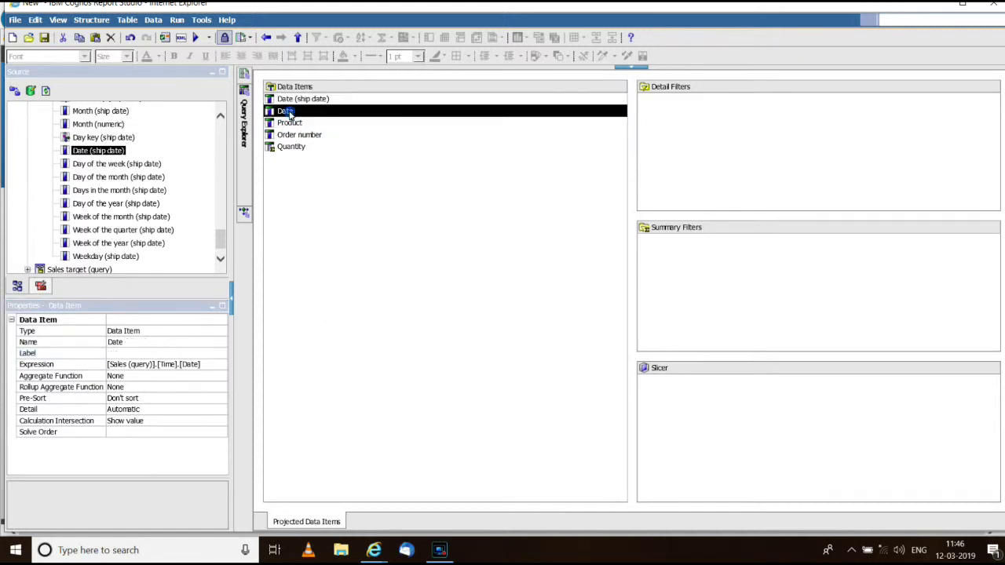
{"action": "left_click", "coordinate": [145, 355]}
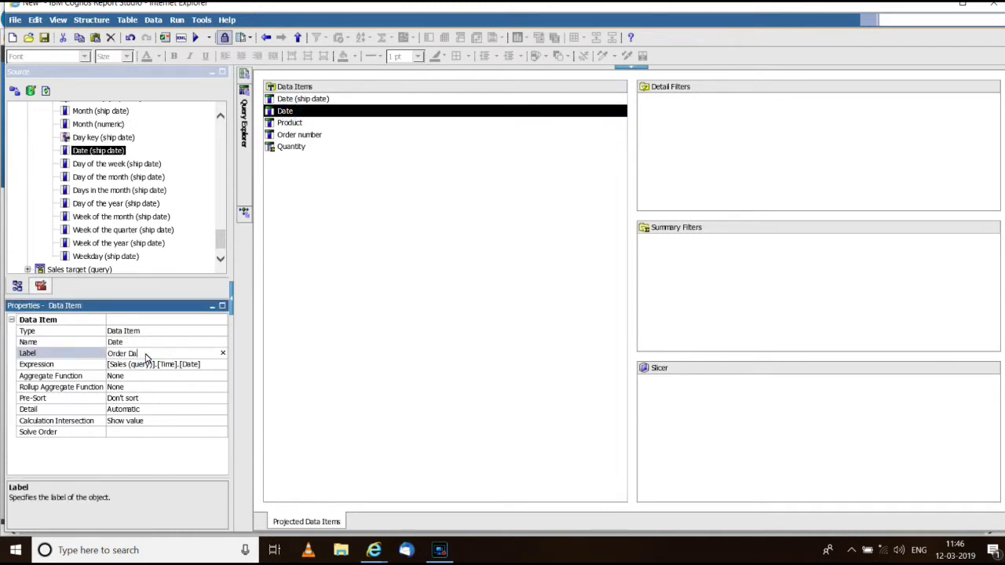
{"action": "left_click", "coordinate": [40, 286]}
{"action": "left_click_drag", "start_coordinate": [54, 92], "coordinate": [420, 264]}
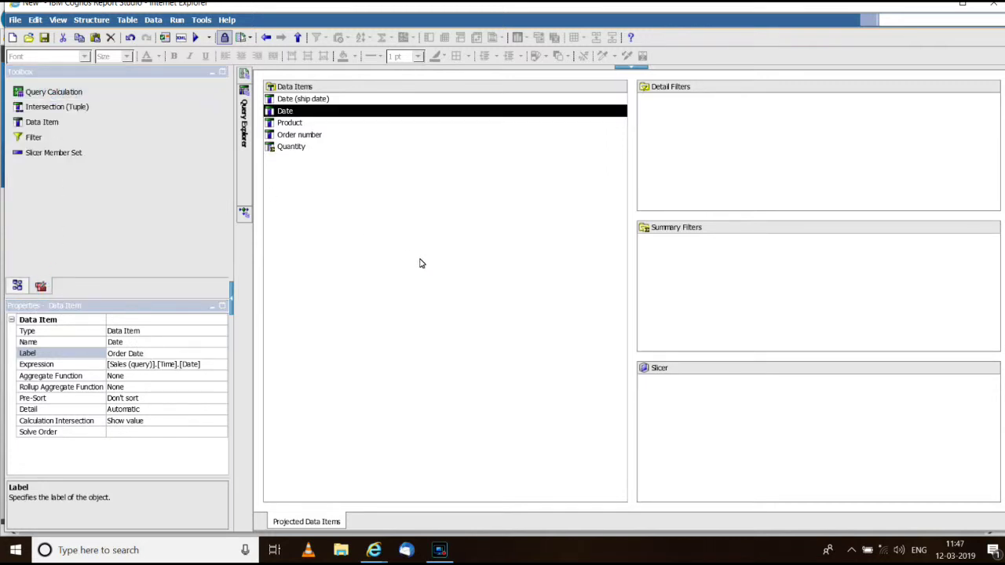
Step: Define the new DaysCount data item with the expression [Date (ship date)]-[Date]
{"action": "triple_click", "coordinate": [354, 139]}
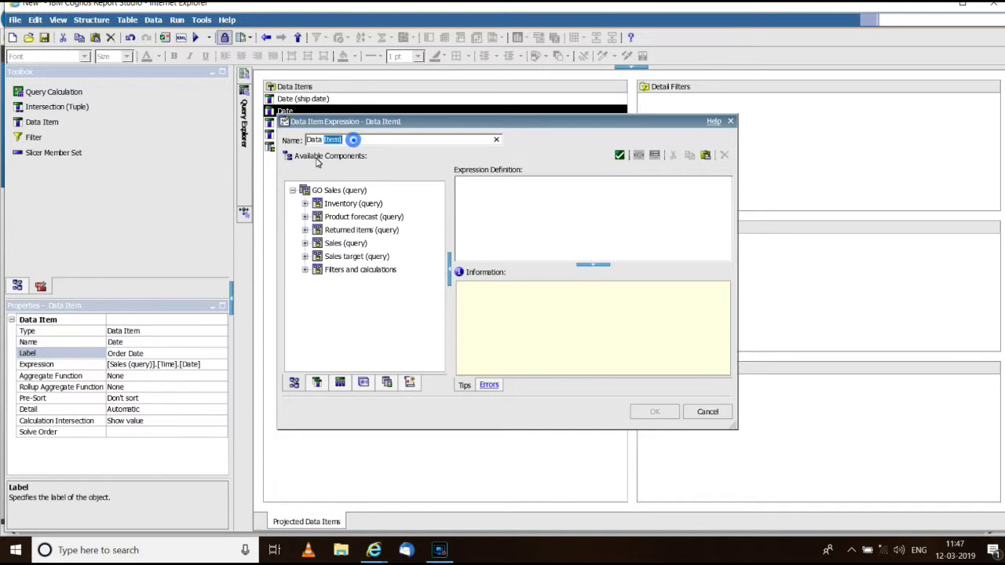
{"action": "type", "text": "m1"}
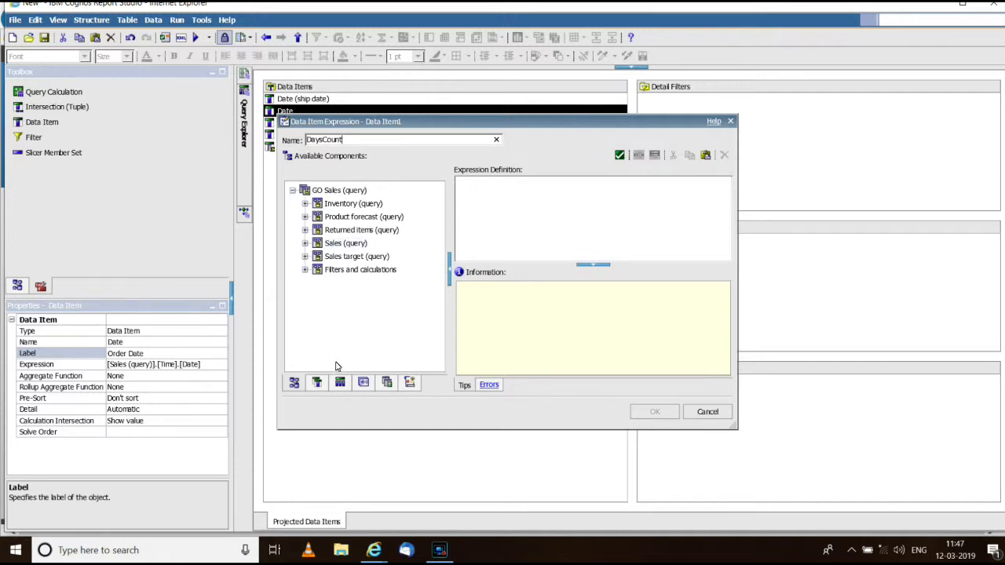
{"action": "left_click", "coordinate": [316, 383]}
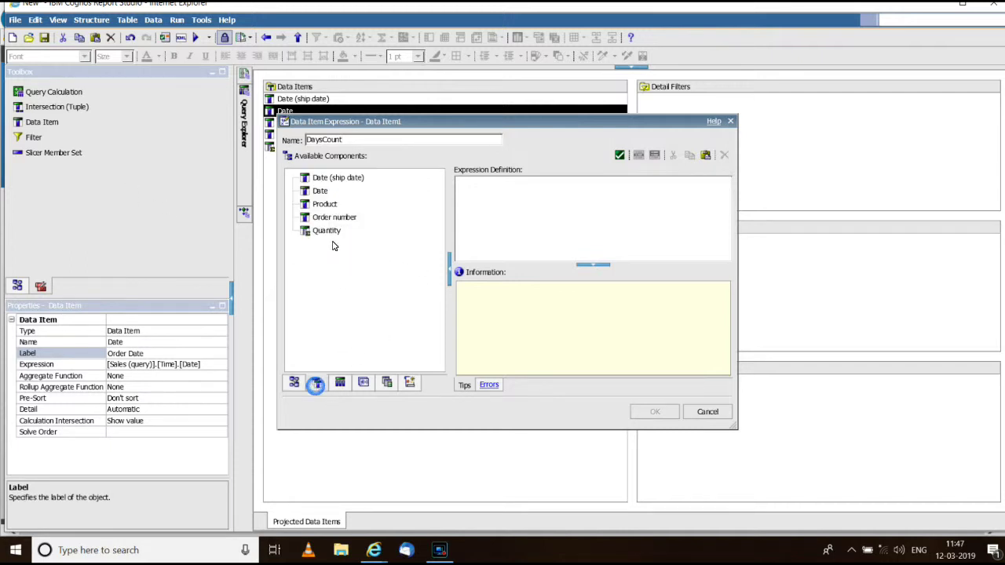
{"action": "double_click", "coordinate": [338, 178]}
{"action": "type", "text": "-"}
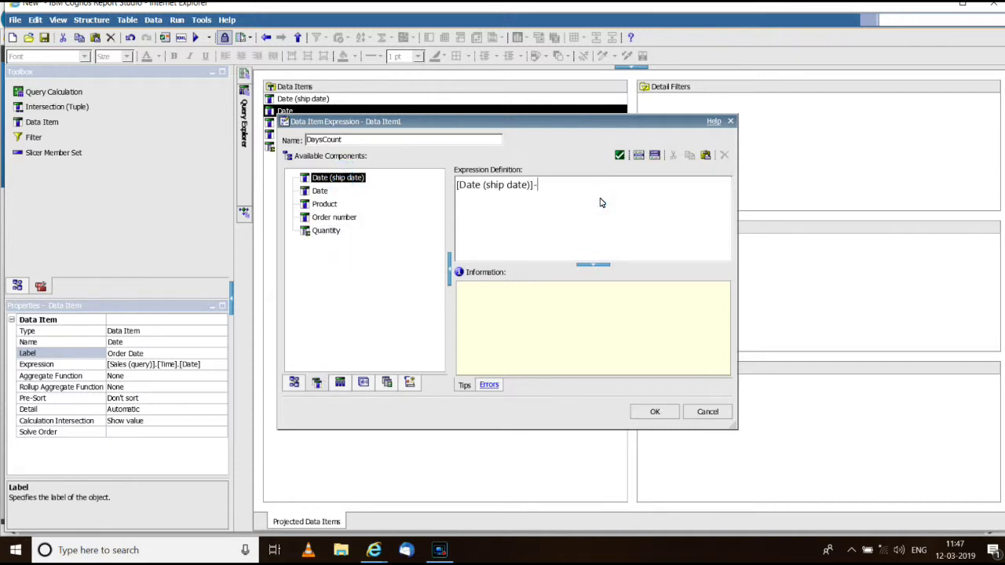
{"action": "double_click", "coordinate": [329, 194]}
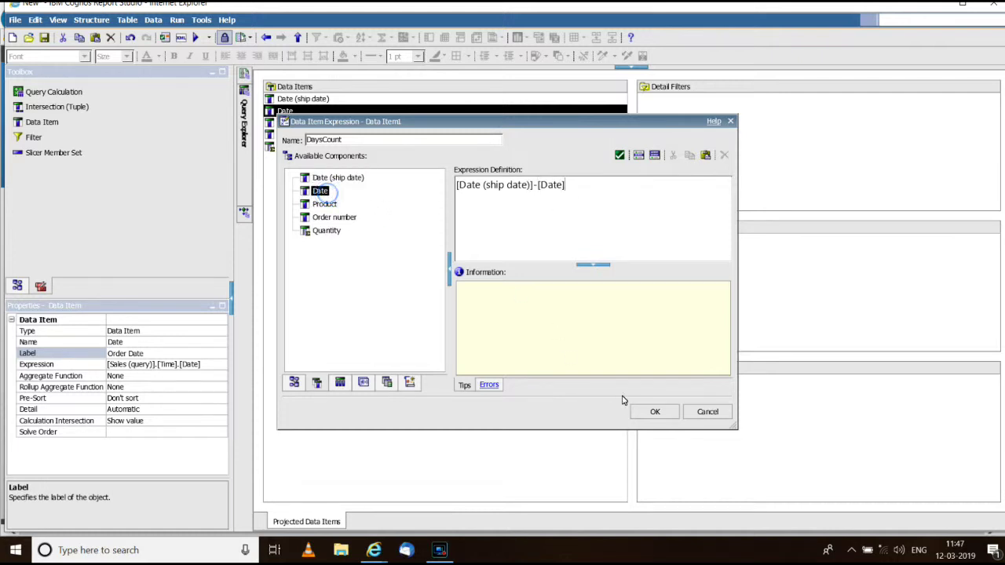
{"action": "left_click", "coordinate": [653, 412]}
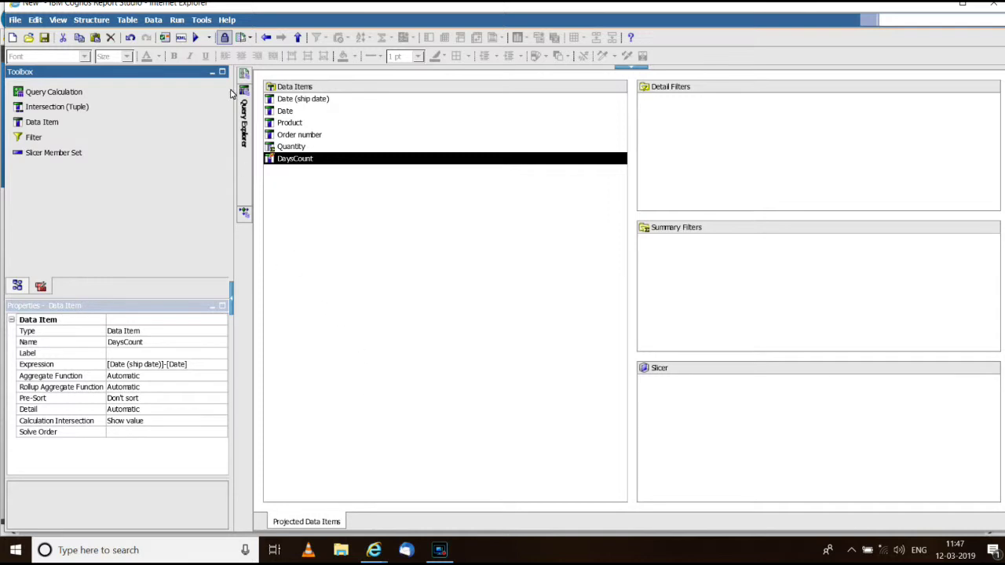
Step: On the report page, drag DaysCount, Date, Date (ship date), Order number, Product and Quantity into the list
{"action": "mouse_move", "coordinate": [245, 75]}
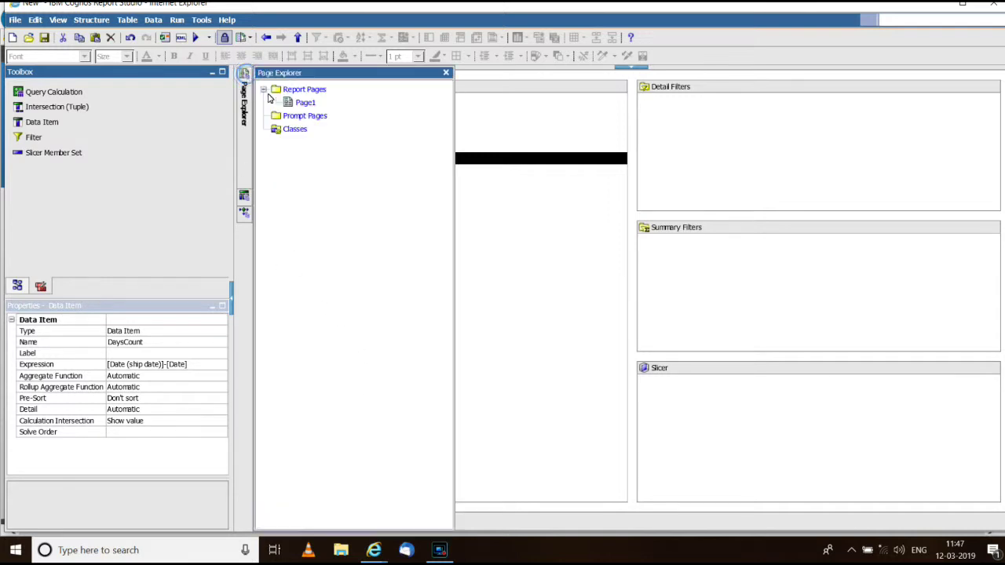
{"action": "left_click", "coordinate": [303, 101]}
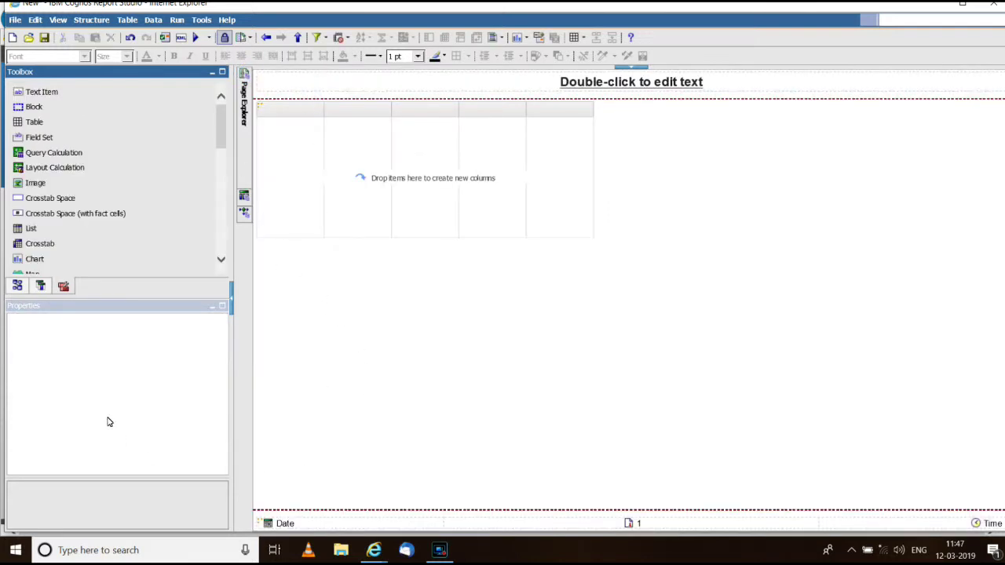
{"action": "left_click", "coordinate": [40, 287]}
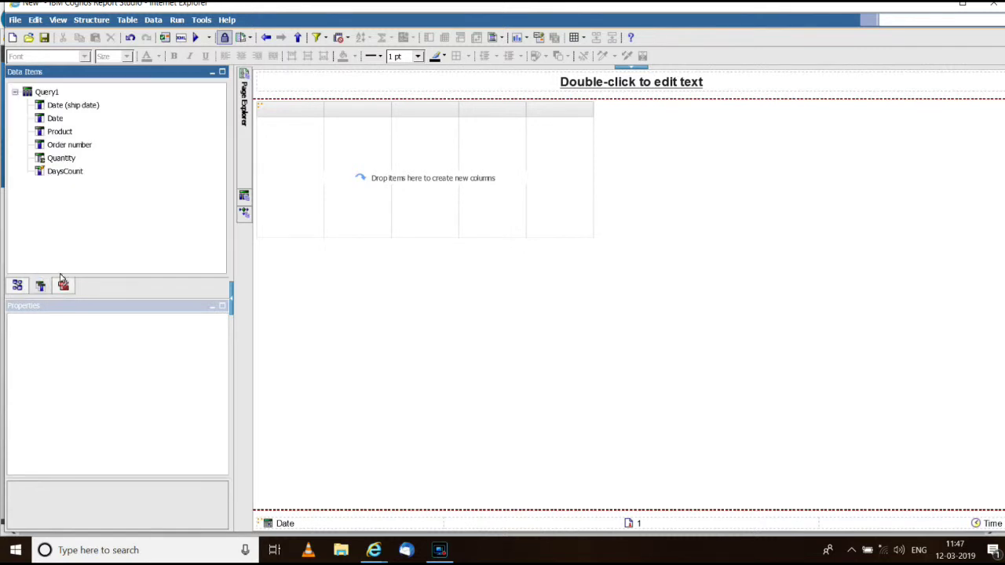
{"action": "left_click", "coordinate": [65, 172]}
{"action": "left_click", "coordinate": [55, 118], "text": "ctrl"}
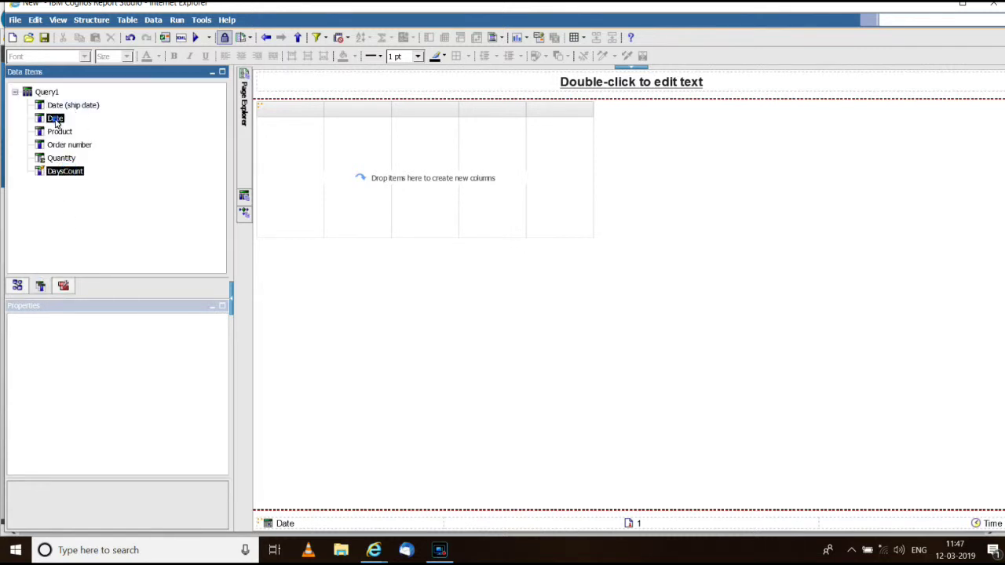
{"action": "left_click", "coordinate": [78, 106], "text": "ctrl"}
{"action": "left_click", "coordinate": [69, 144], "text": "ctrl"}
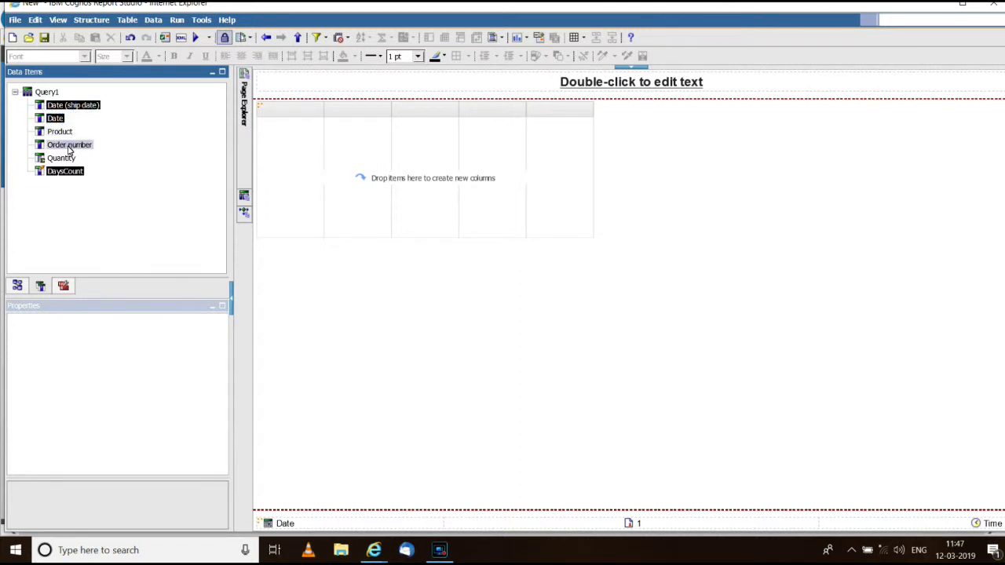
{"action": "left_click", "coordinate": [60, 132], "text": "ctrl"}
{"action": "left_click", "coordinate": [69, 159], "text": "ctrl"}
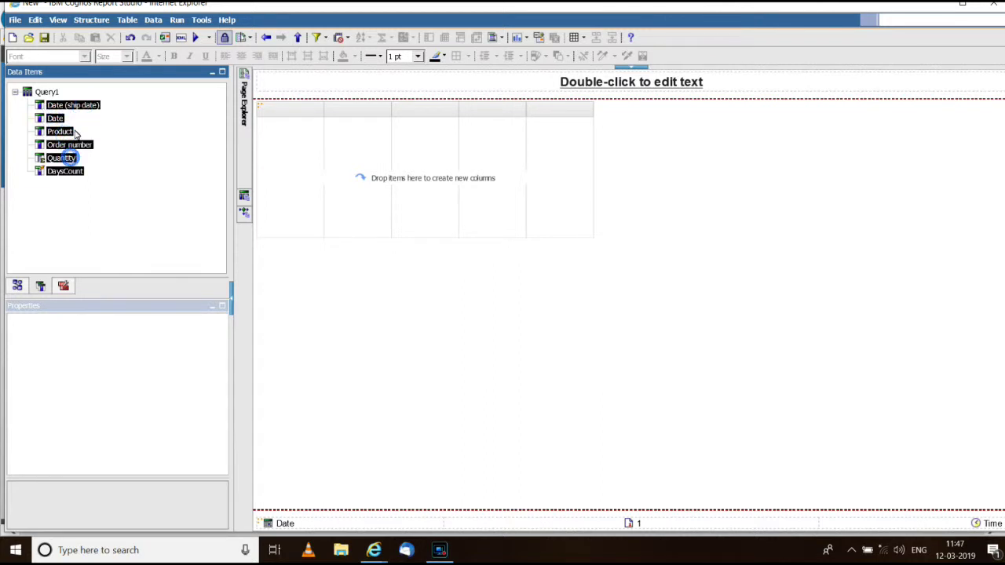
{"action": "left_click_drag", "start_coordinate": [79, 110], "coordinate": [333, 157]}
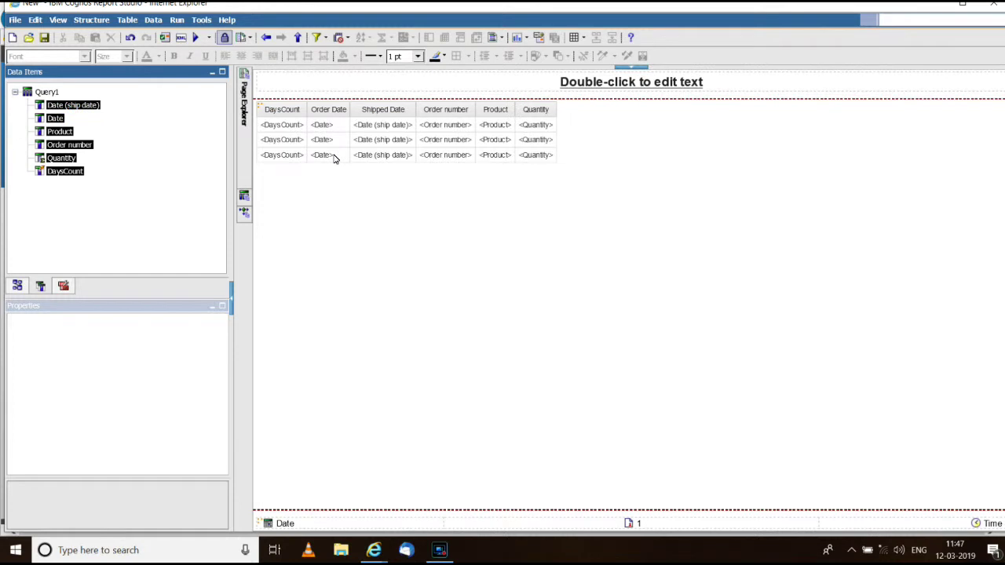
Step: Group the DaysCount, Order Date, Shipped Date and Order number columns together
{"action": "left_click", "coordinate": [277, 154]}
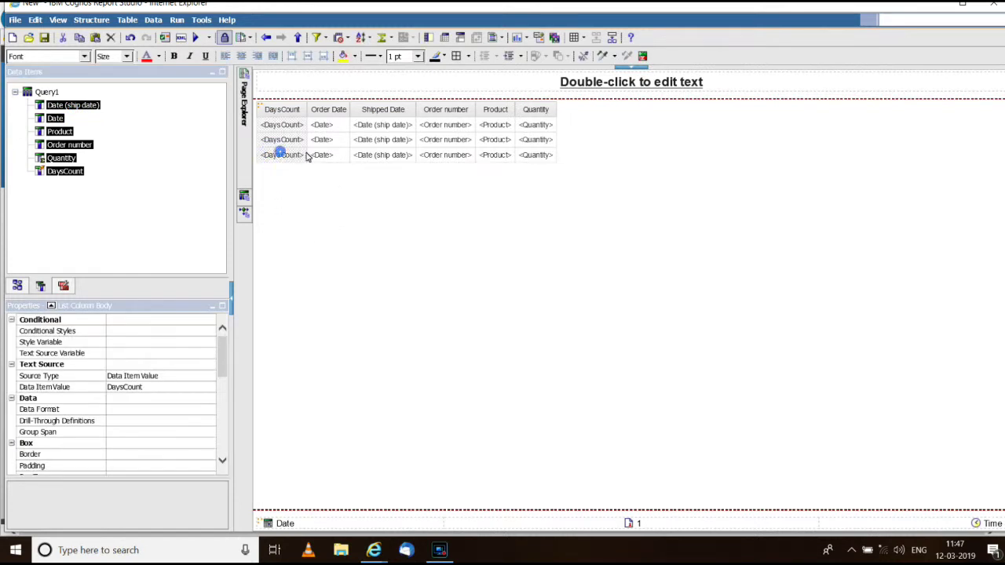
{"action": "left_click", "coordinate": [325, 150], "text": "ctrl"}
{"action": "left_click", "coordinate": [385, 148], "text": "ctrl"}
{"action": "left_click", "coordinate": [442, 147], "text": "ctrl"}
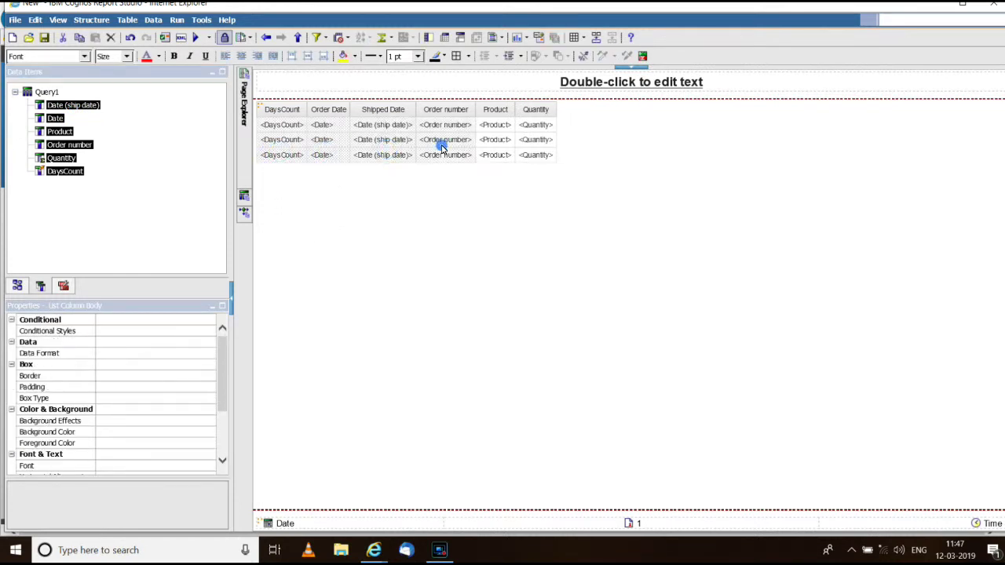
{"action": "left_click", "coordinate": [429, 38]}
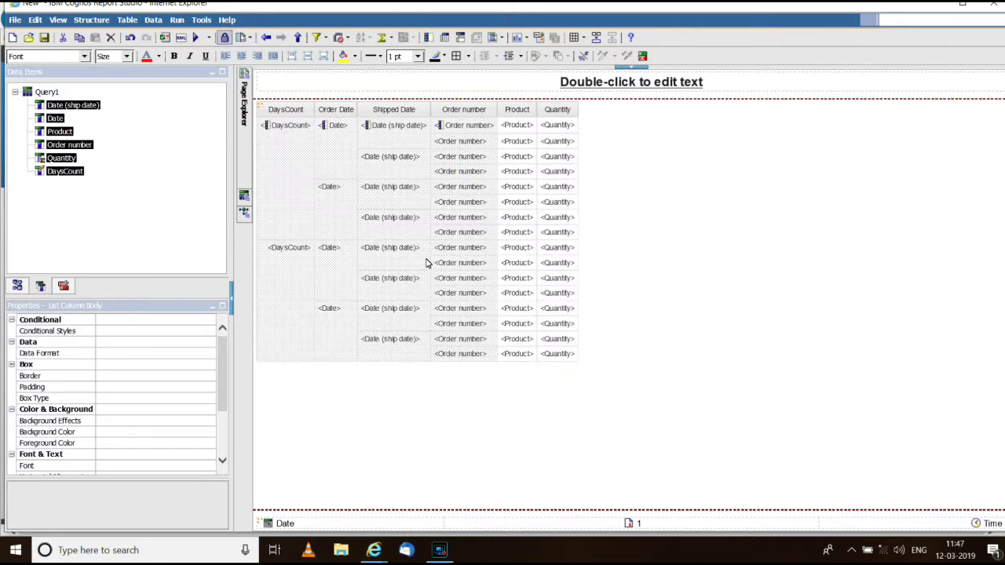
Step: Add a Count of Order number, removing the ship-date and Date count footers
{"action": "left_click", "coordinate": [468, 184]}
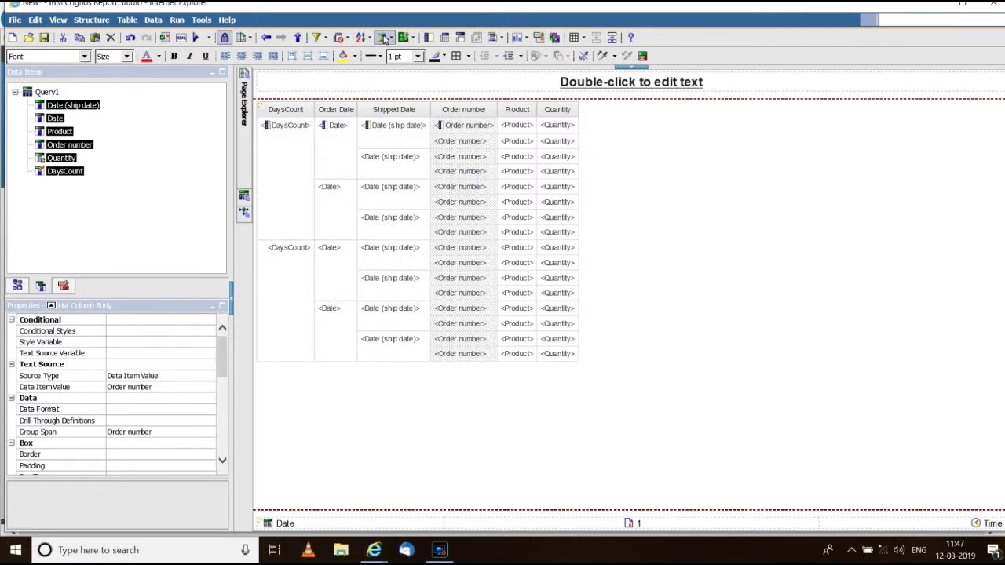
{"action": "left_click", "coordinate": [384, 38]}
{"action": "left_click", "coordinate": [400, 80]}
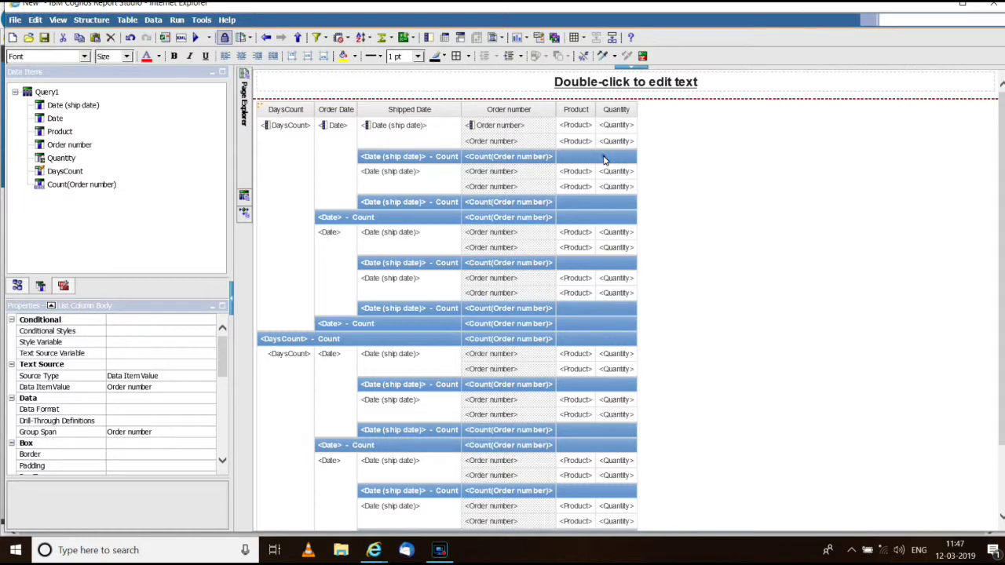
{"action": "left_click", "coordinate": [604, 159]}
{"action": "key", "text": "Delete"}
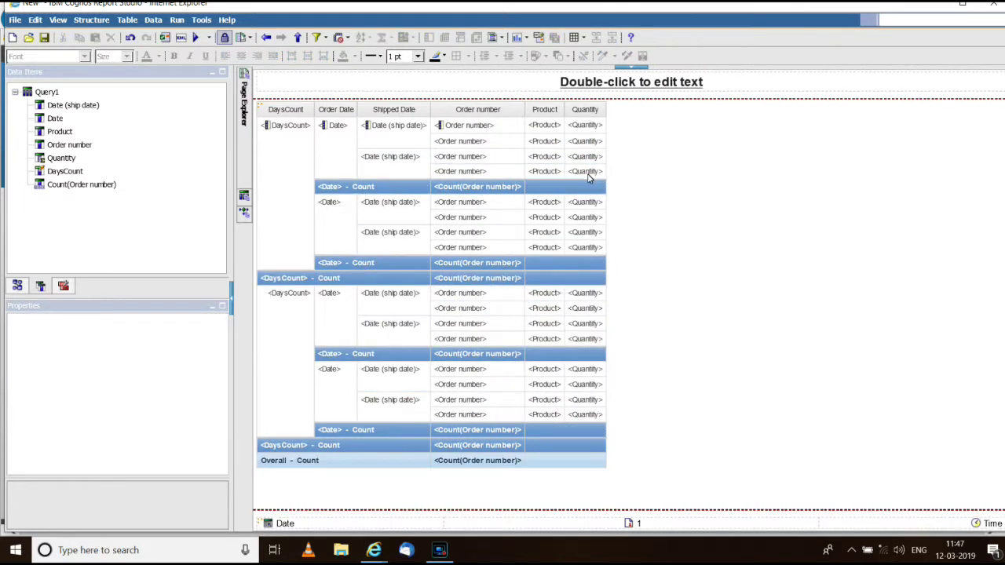
{"action": "left_click", "coordinate": [576, 191]}
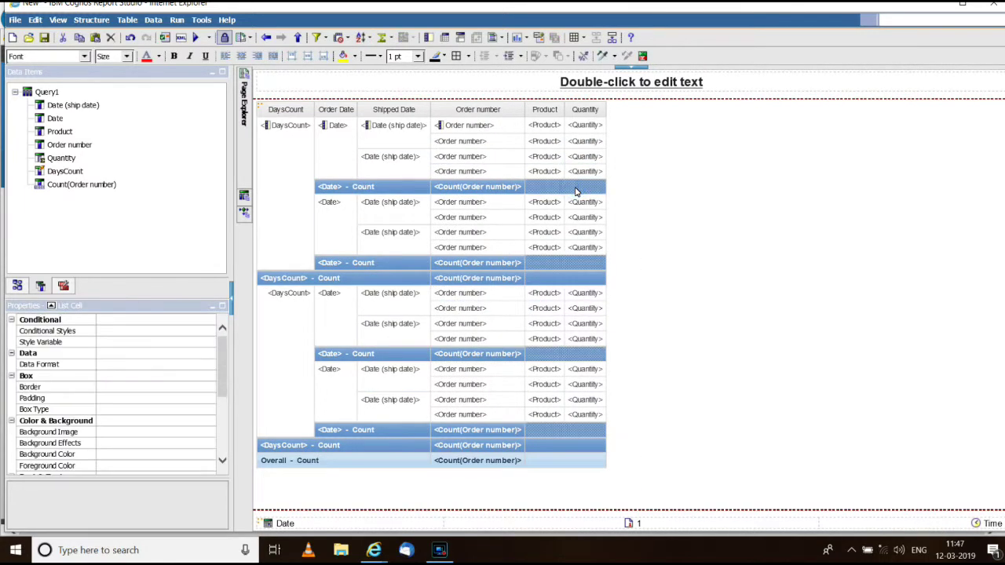
{"action": "key", "text": "Delete"}
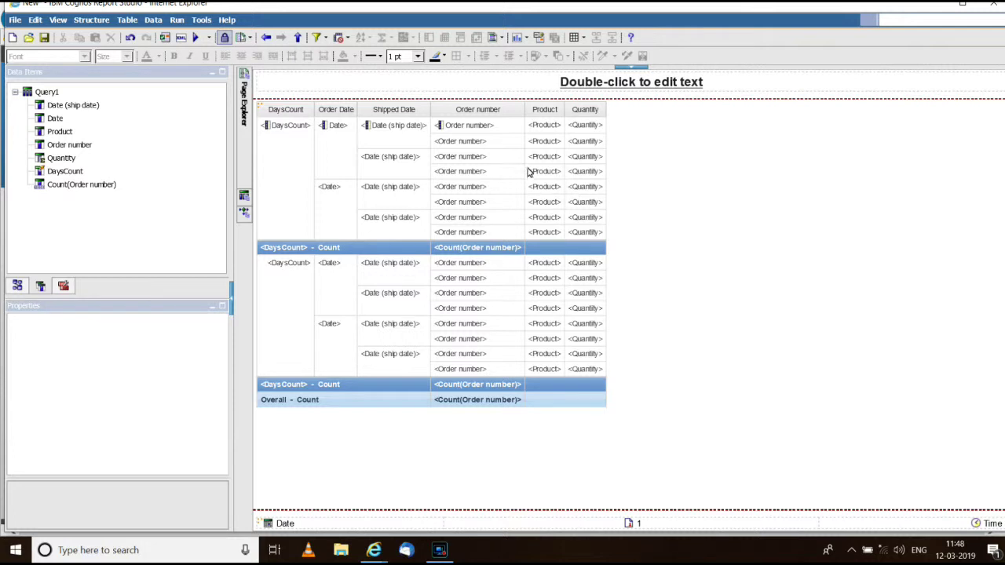
Step: Add a Total of Quantity, removing the Order number and ship-date total footers
{"action": "left_click", "coordinate": [584, 140]}
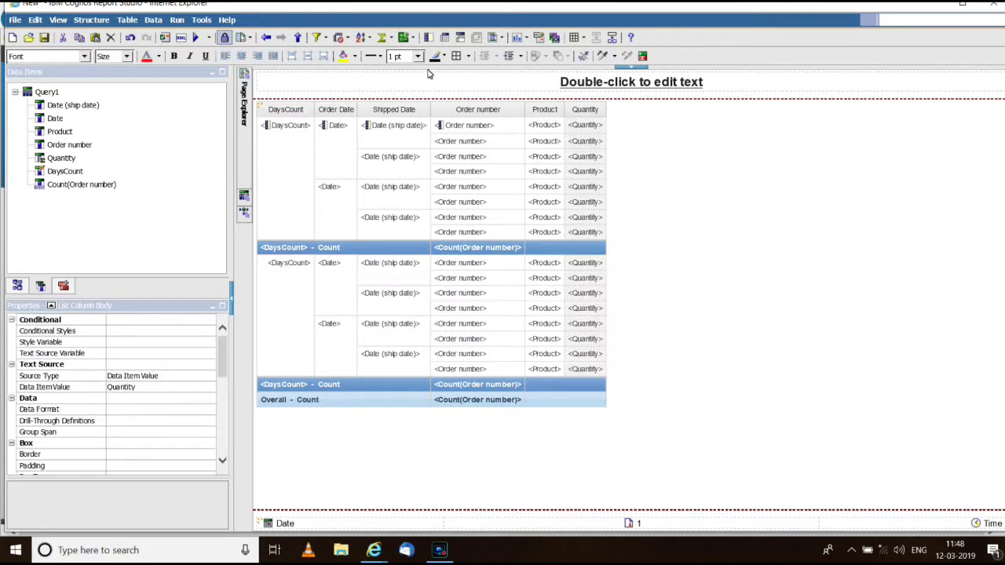
{"action": "left_click", "coordinate": [391, 39]}
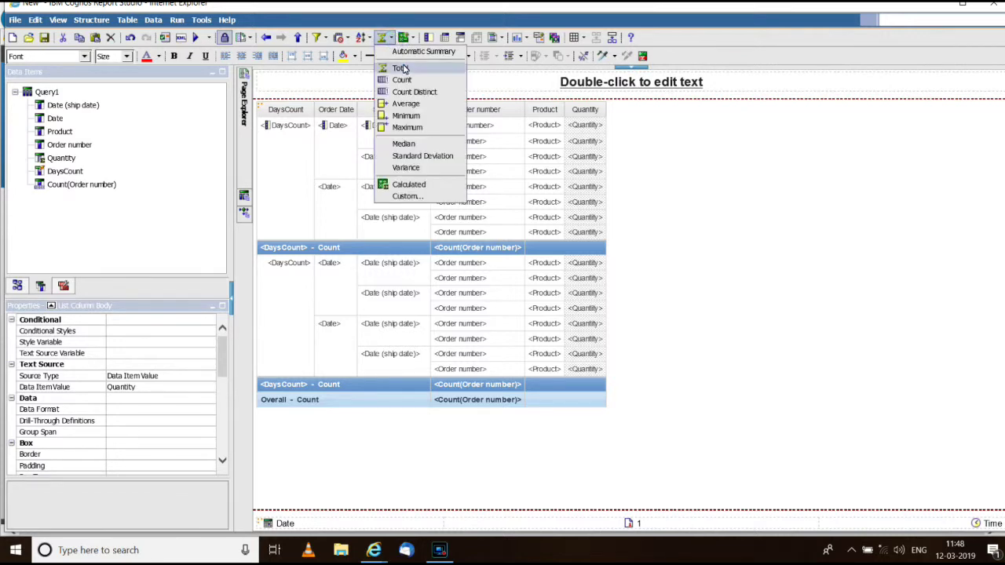
{"action": "left_click", "coordinate": [402, 69]}
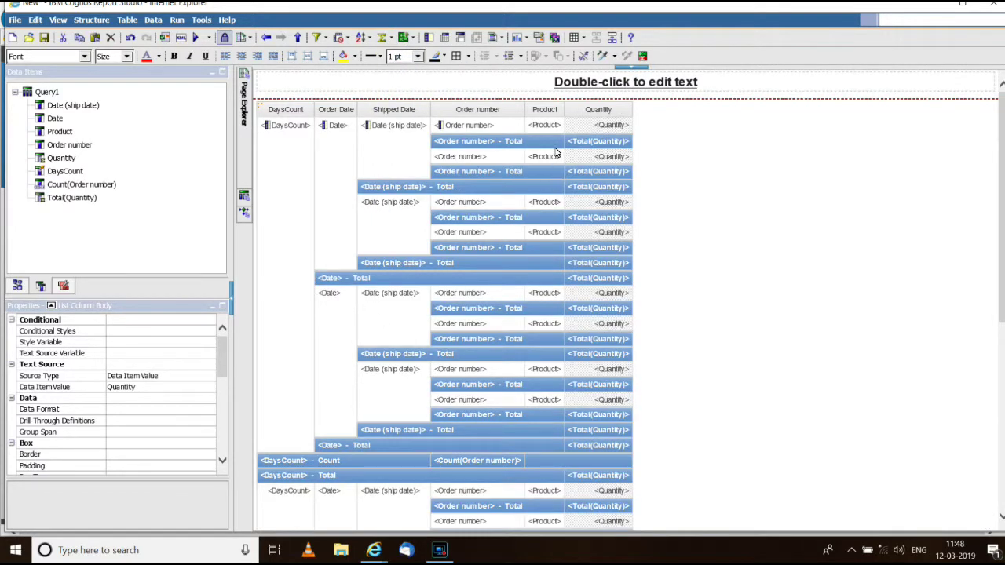
{"action": "left_click", "coordinate": [554, 143]}
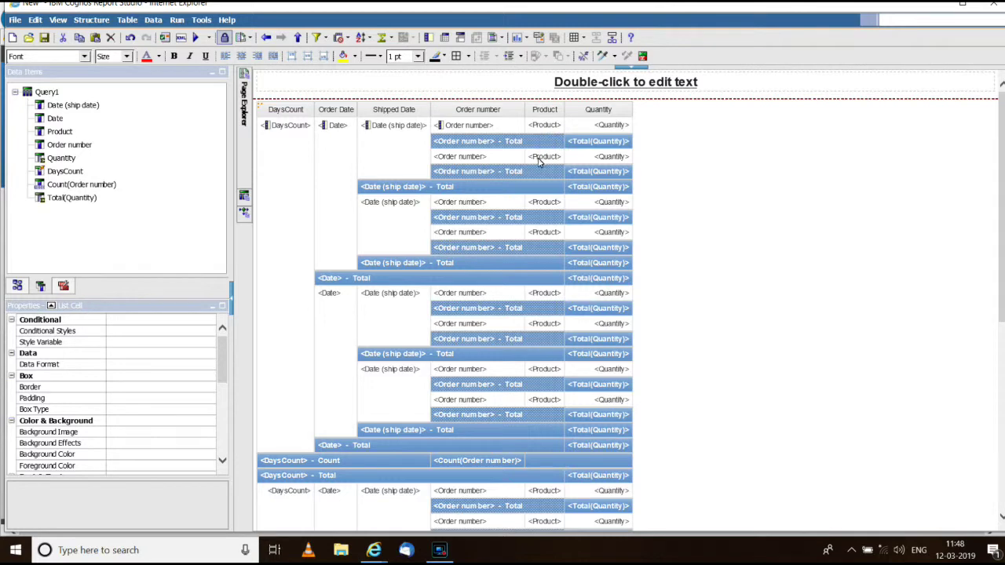
{"action": "key", "text": "Delete"}
{"action": "left_click", "coordinate": [519, 159]}
{"action": "key", "text": "Delete"}
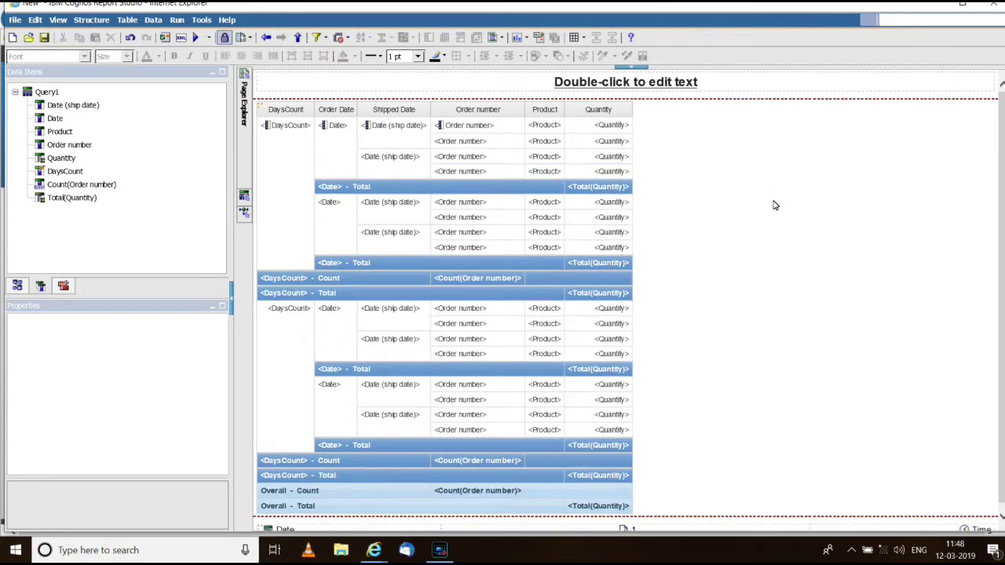
Step: Label the DaysCount column 'Orders Shipped in' and turn it into a section heading
{"action": "left_click", "coordinate": [278, 208]}
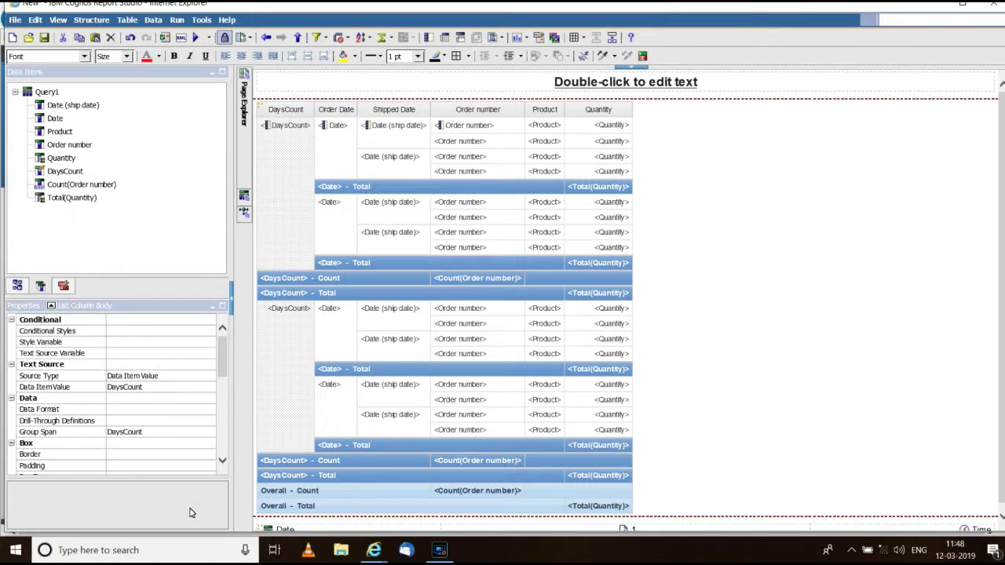
{"action": "scroll", "coordinate": [221, 461], "scroll_direction": "down", "scroll_amount": 10}
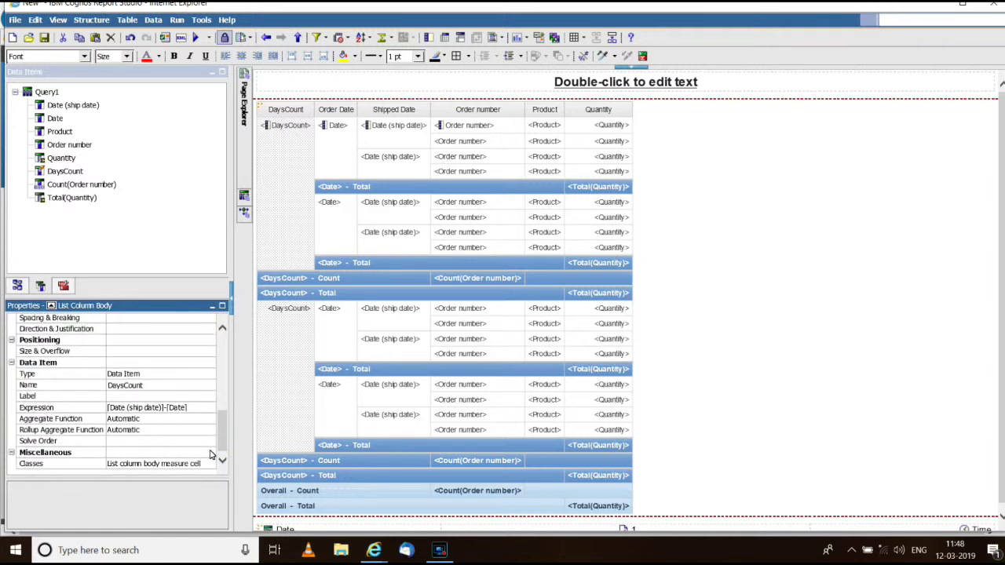
{"action": "left_click", "coordinate": [142, 397]}
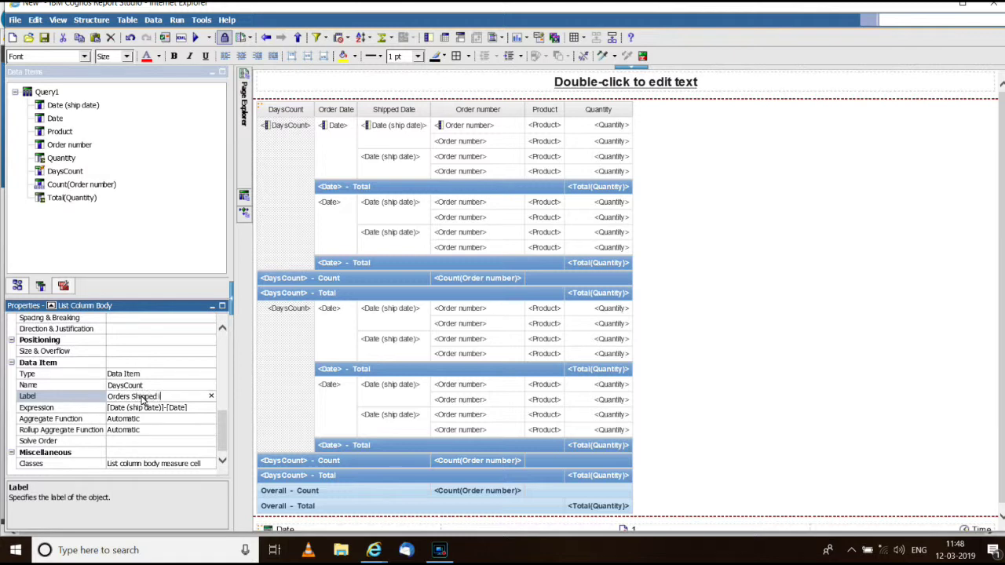
{"action": "left_click", "coordinate": [304, 244]}
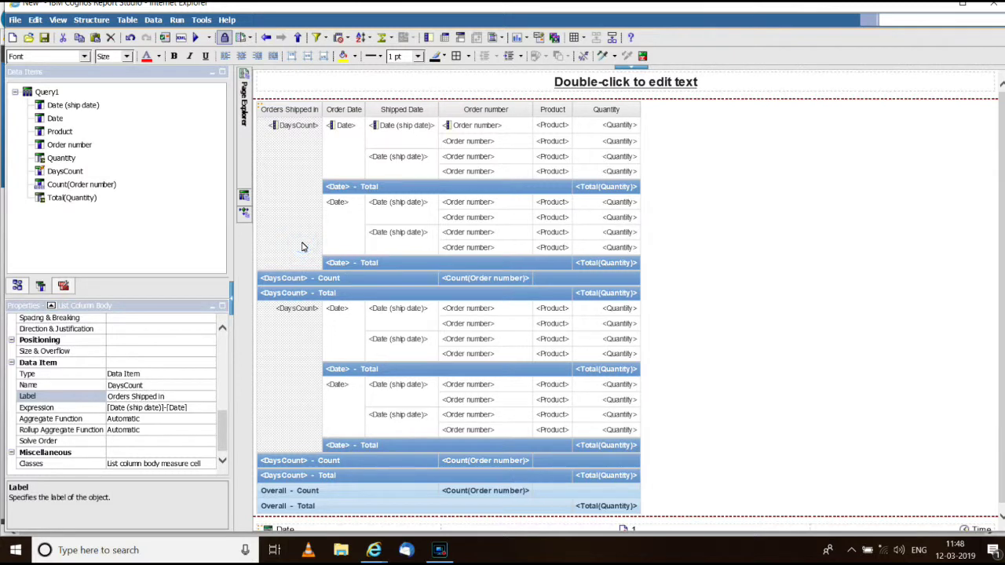
{"action": "left_click", "coordinate": [461, 37]}
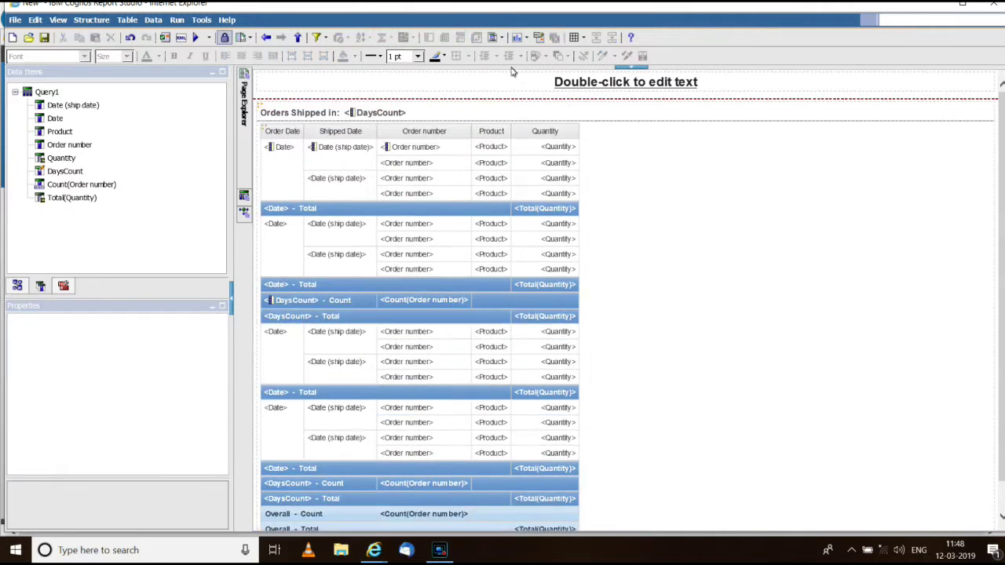
Step: Format the Orders Shipped in heading as 12 pt maroon centred text on a #CCCCCC background
{"action": "left_click", "coordinate": [430, 116]}
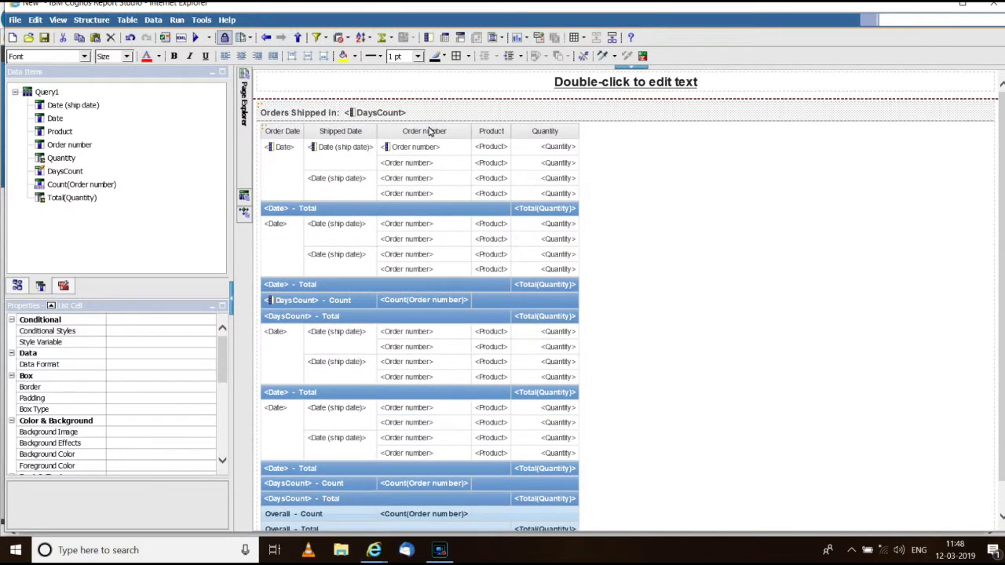
{"action": "left_click", "coordinate": [126, 56]}
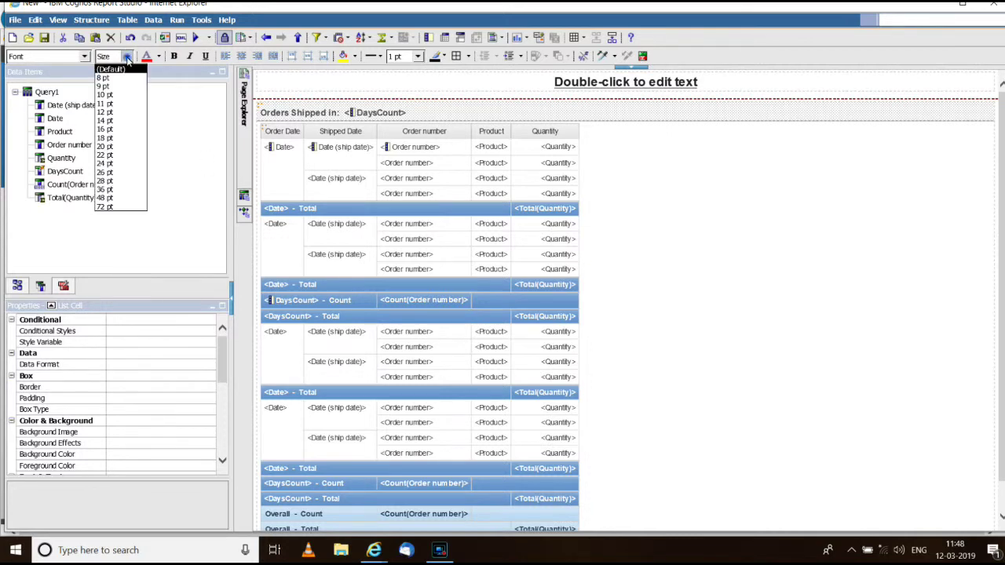
{"action": "left_click", "coordinate": [123, 112]}
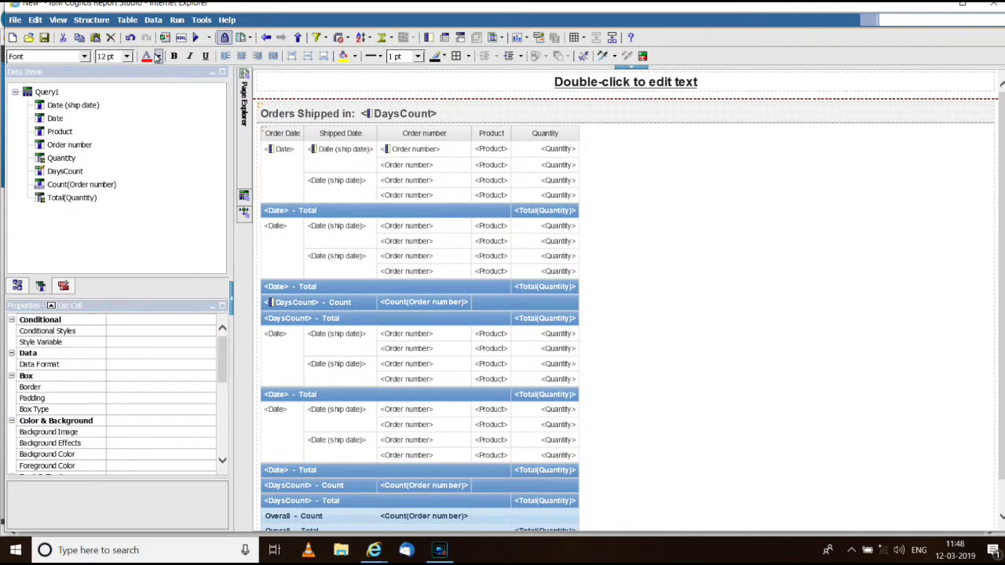
{"action": "left_click", "coordinate": [157, 56]}
{"action": "left_click", "coordinate": [158, 57]}
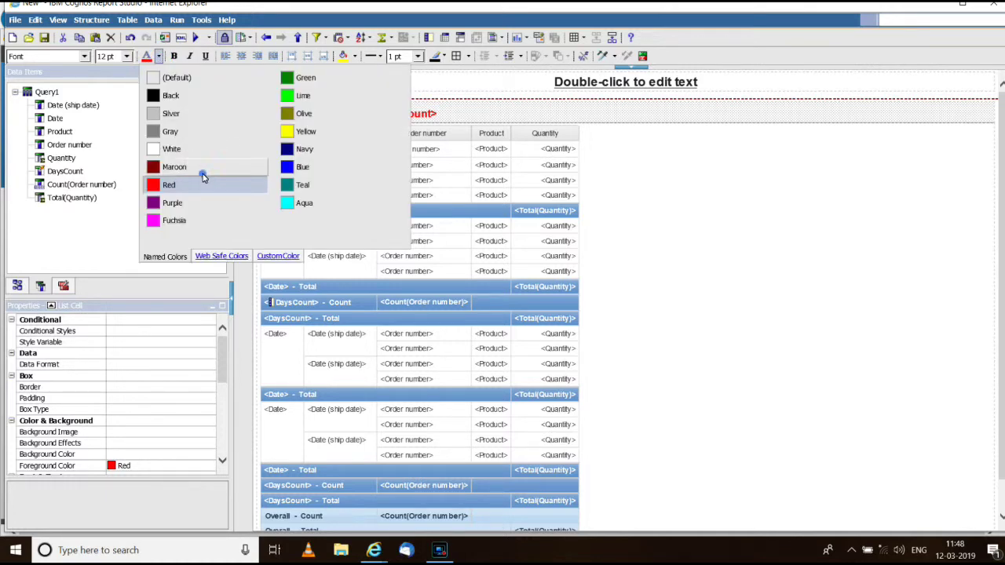
{"action": "left_click", "coordinate": [199, 169]}
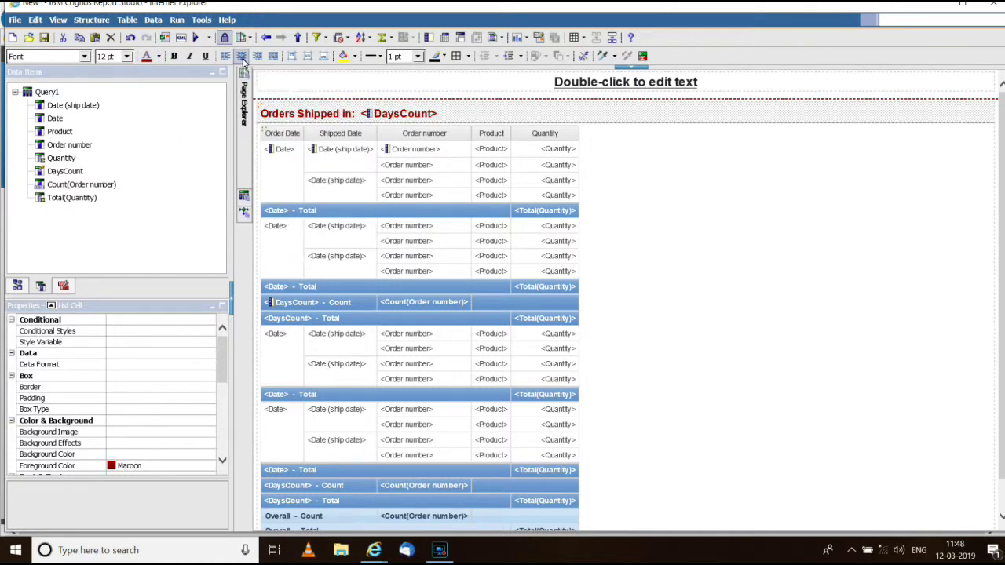
{"action": "left_click", "coordinate": [241, 56]}
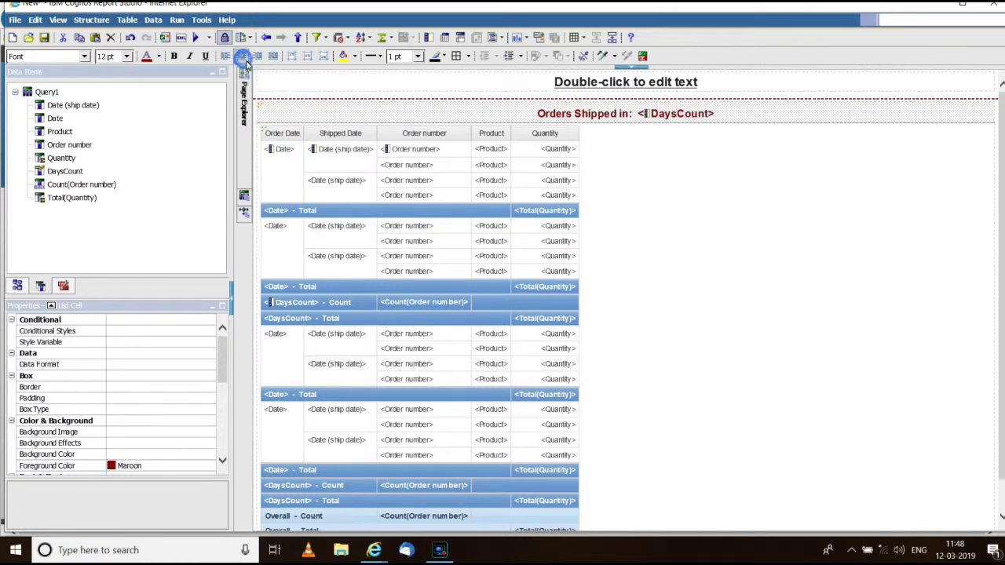
{"action": "left_click", "coordinate": [358, 58]}
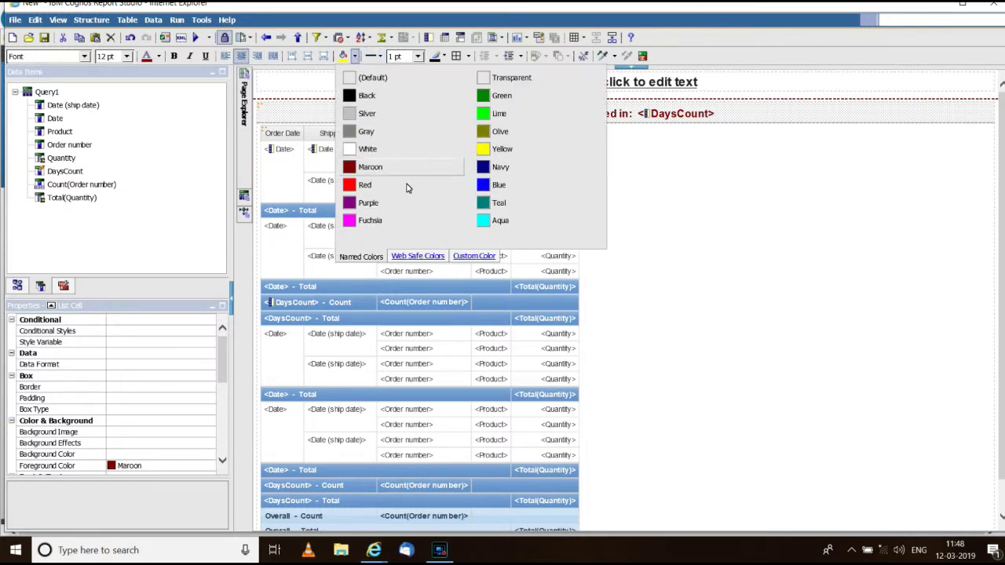
{"action": "left_click", "coordinate": [416, 257]}
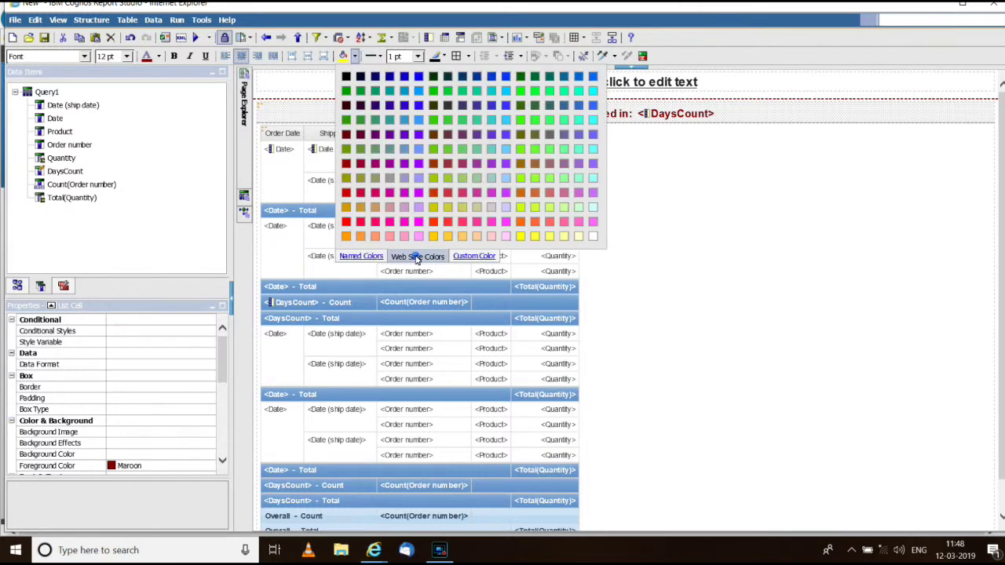
{"action": "left_click", "coordinate": [491, 208]}
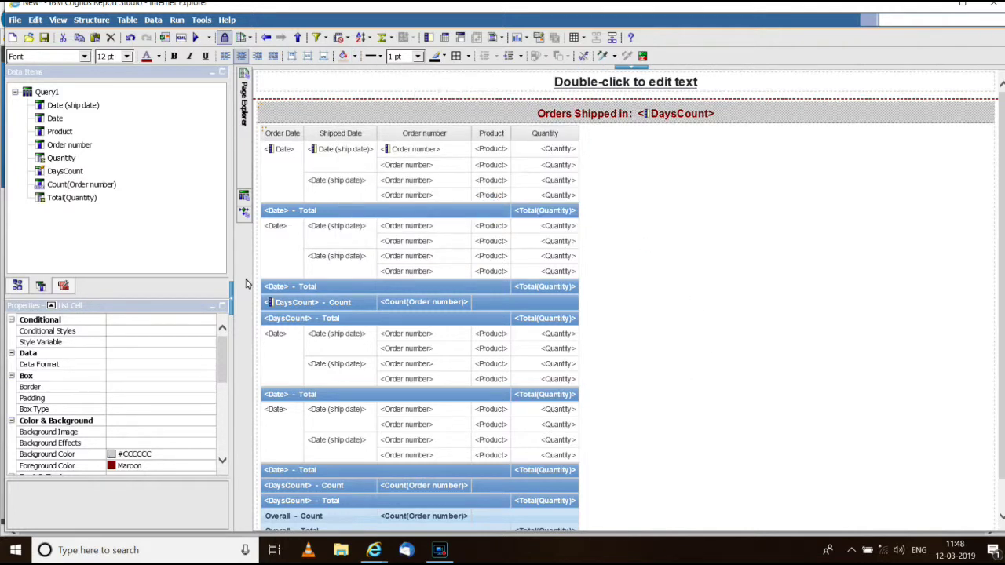
Step: Centre the list at 40% width, title the report Orders Processing Report, and run it
{"action": "left_click", "coordinate": [261, 109]}
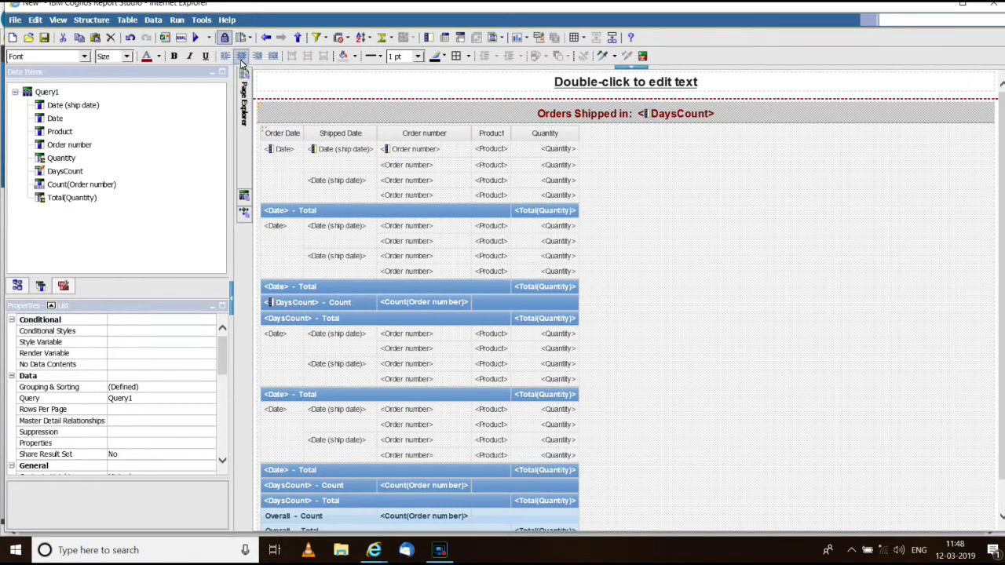
{"action": "left_click", "coordinate": [242, 56]}
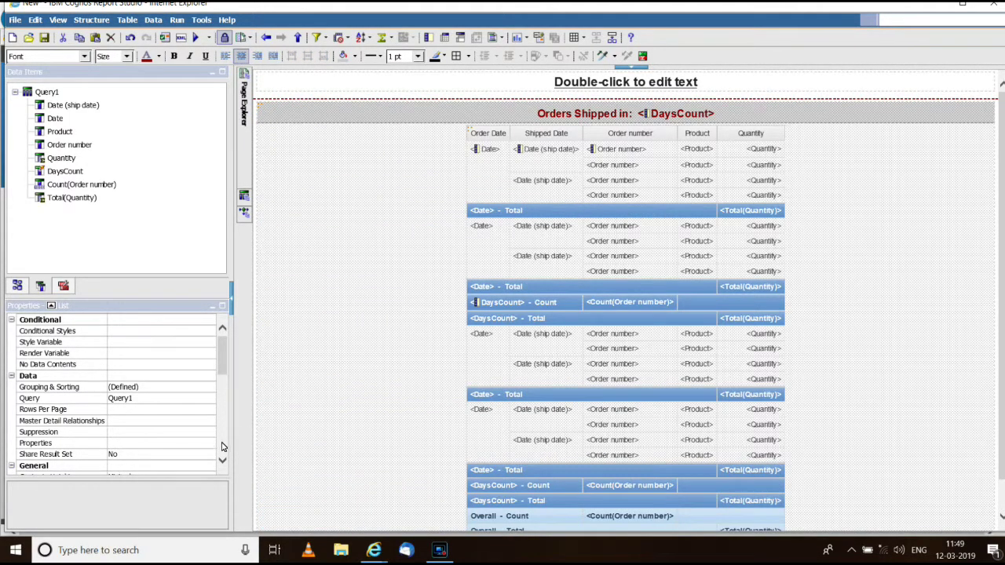
{"action": "scroll", "coordinate": [222, 447], "scroll_direction": "down", "scroll_amount": 10}
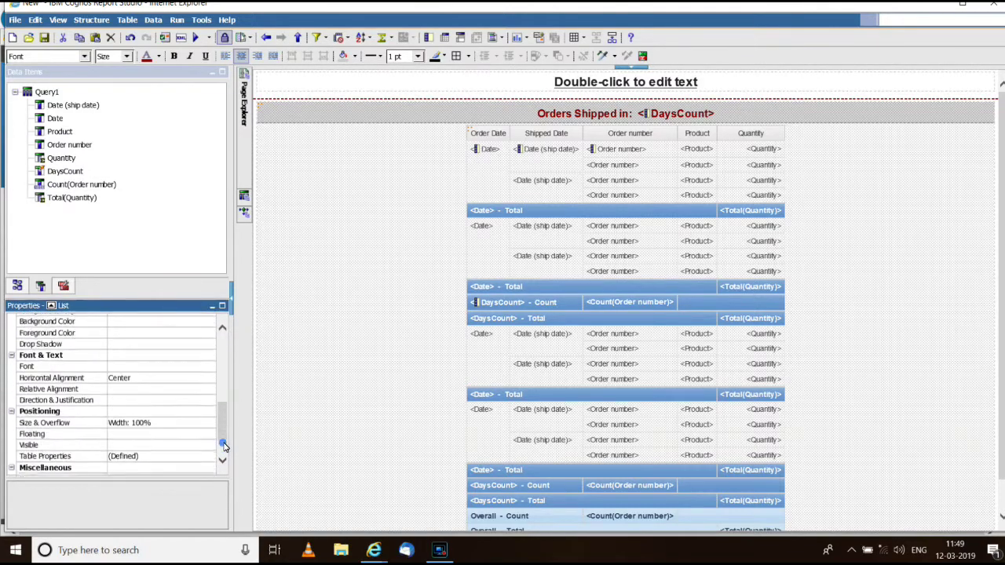
{"action": "left_click", "coordinate": [203, 410]}
{"action": "left_click", "coordinate": [210, 408]}
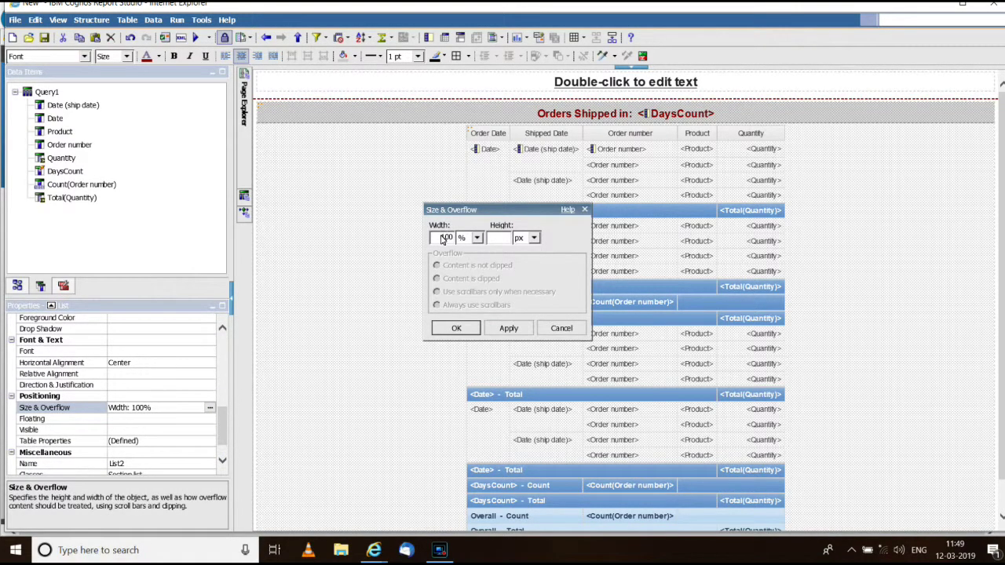
{"action": "double_click", "coordinate": [442, 238]}
{"action": "type", "text": "40"}
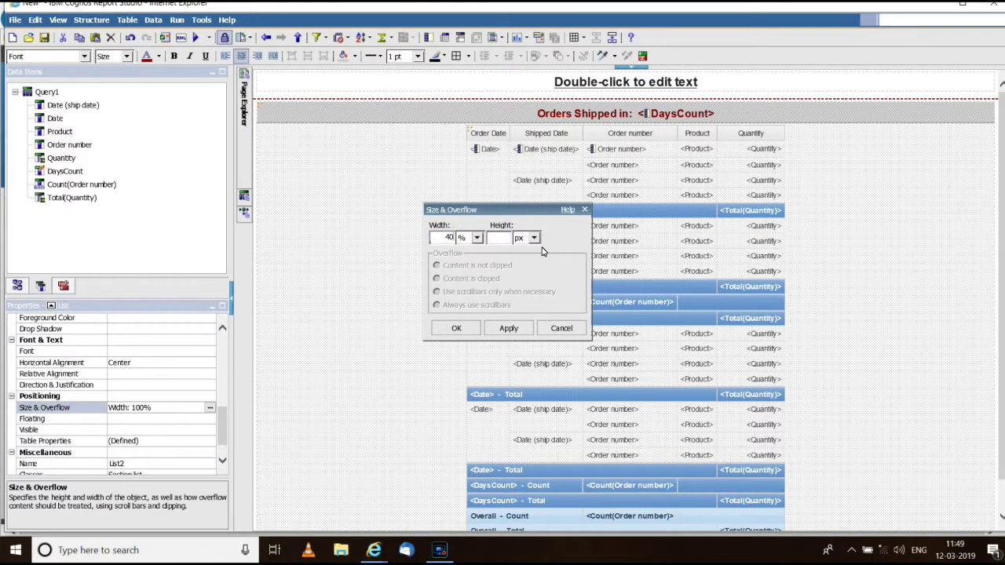
{"action": "left_click", "coordinate": [463, 330]}
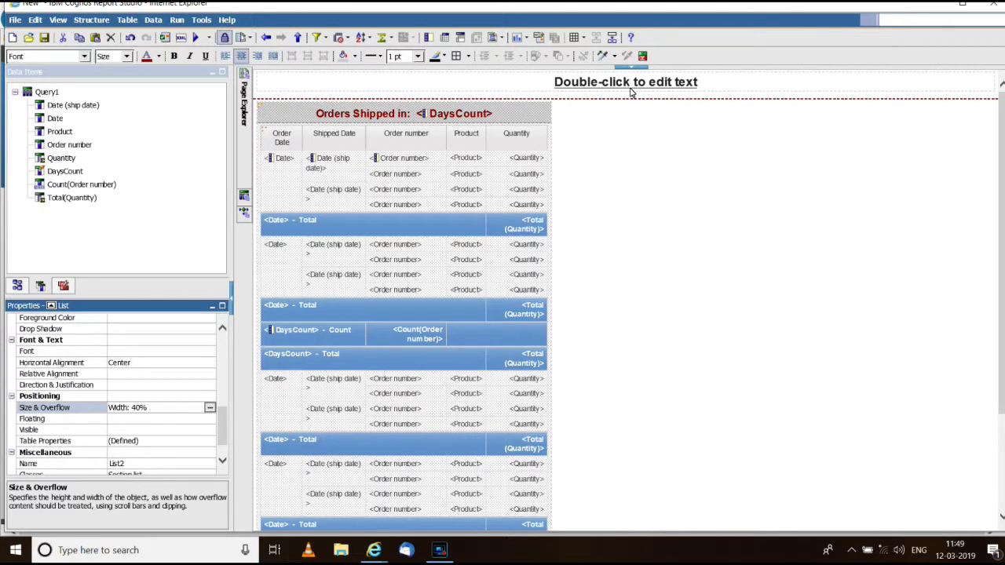
{"action": "double_click", "coordinate": [631, 88]}
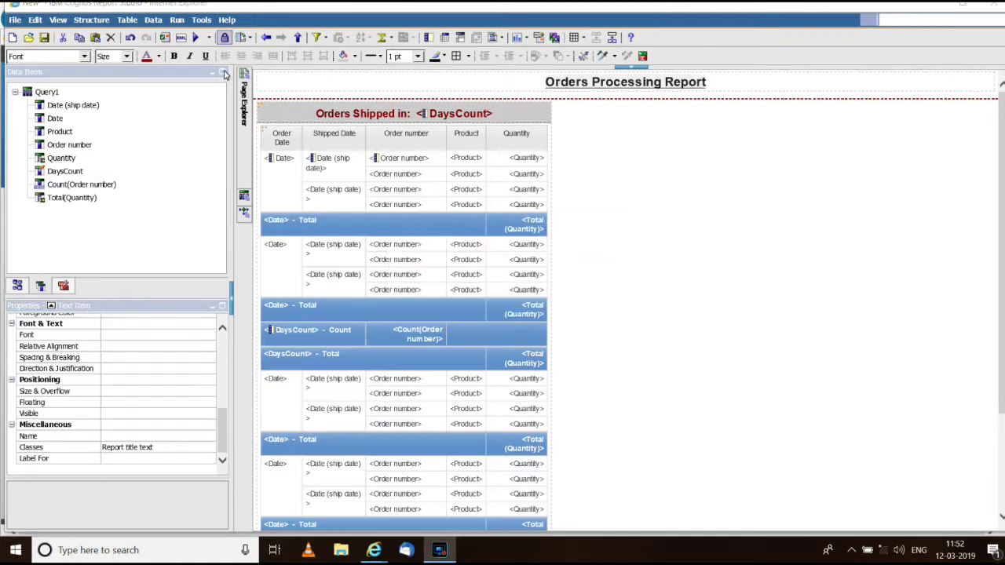
{"action": "left_click", "coordinate": [196, 37]}
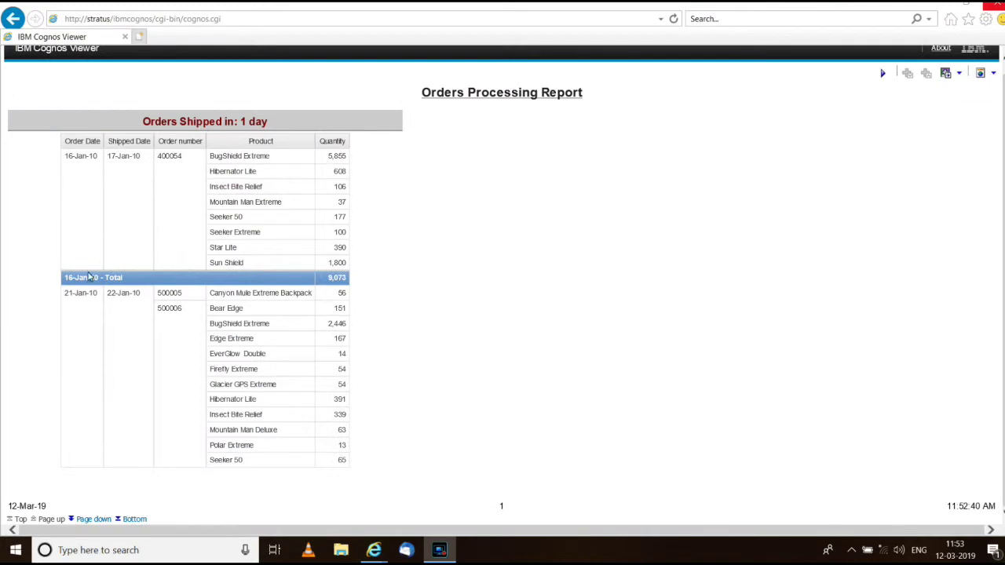
Step: Page forward through the report output until the 2 days section appears
{"action": "left_click", "coordinate": [94, 520]}
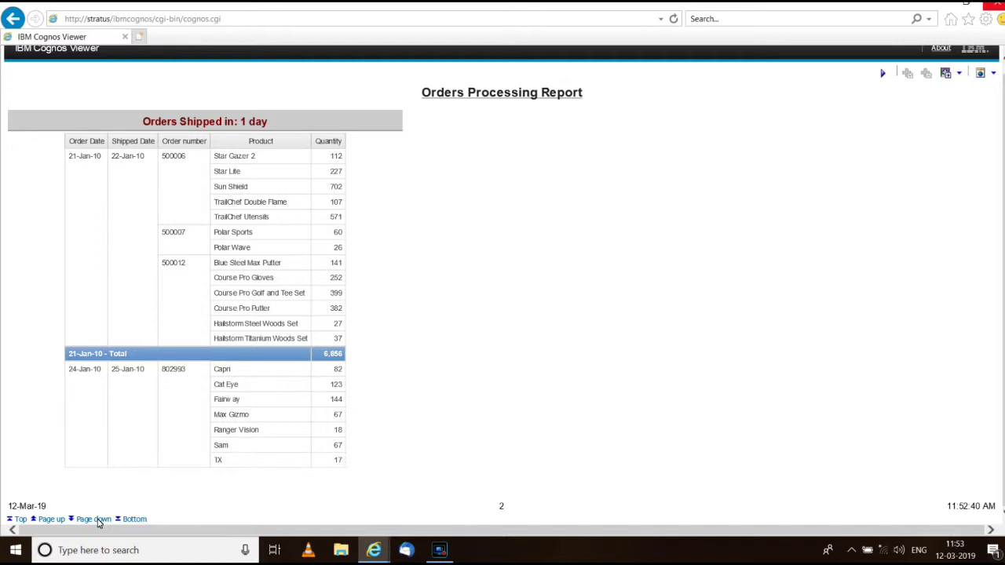
{"action": "left_click", "coordinate": [98, 520]}
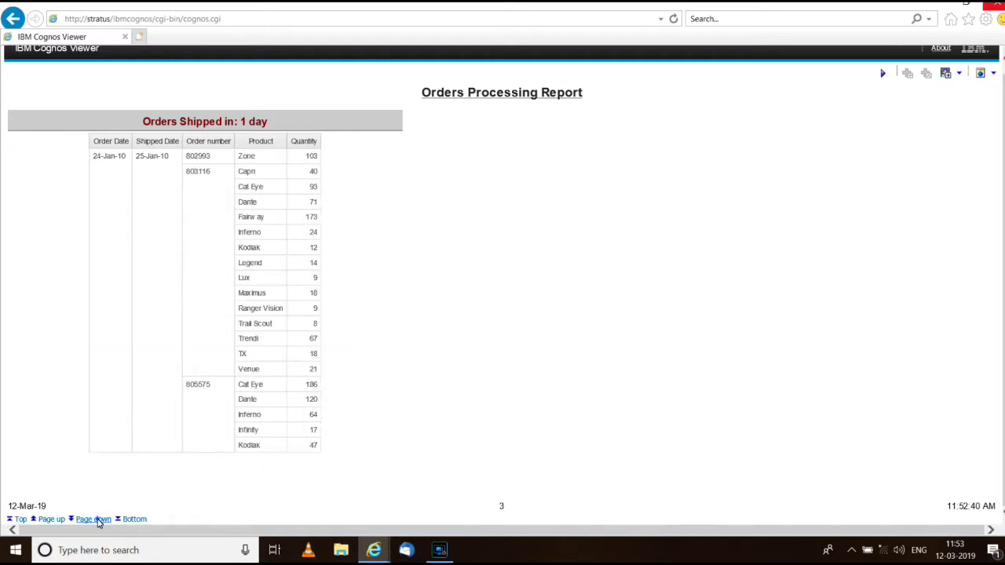
{"action": "left_click", "coordinate": [98, 520]}
{"action": "left_click", "coordinate": [99, 520]}
{"action": "left_click", "coordinate": [98, 520]}
{"action": "left_click", "coordinate": [98, 520]}
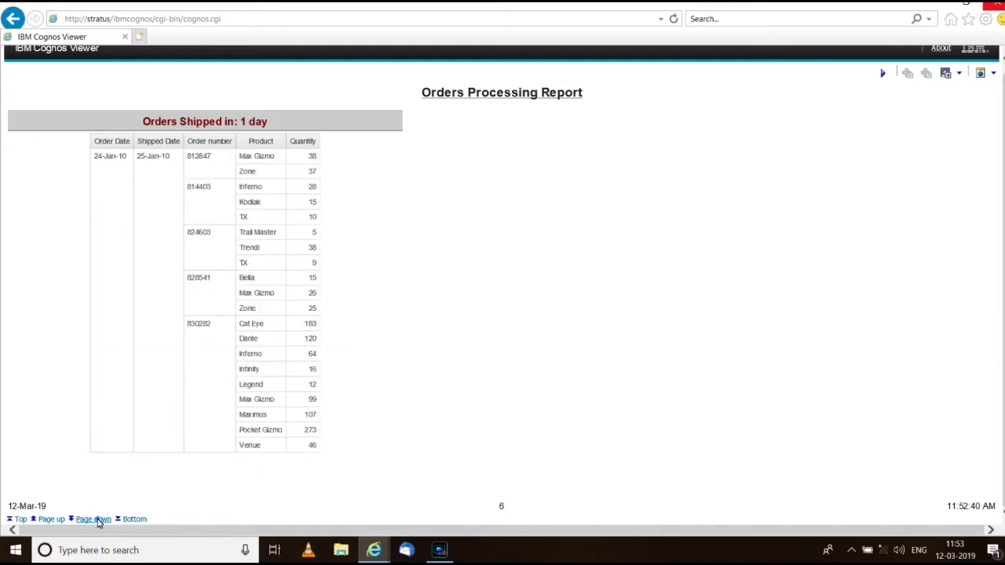
{"action": "left_click", "coordinate": [98, 520]}
{"action": "left_click", "coordinate": [98, 520]}
{"action": "left_click", "coordinate": [99, 520]}
{"action": "left_click", "coordinate": [98, 519]}
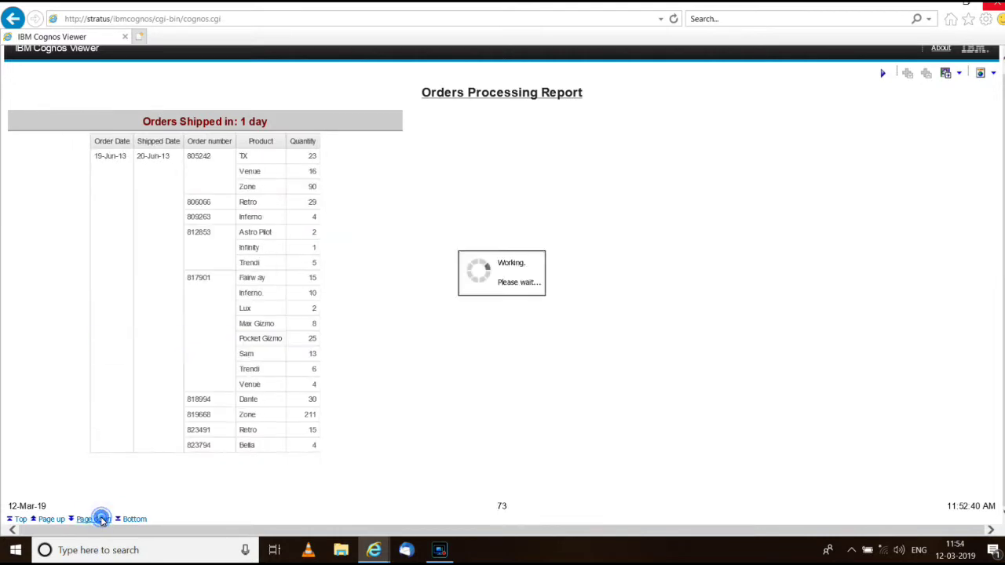
{"action": "left_click", "coordinate": [98, 520]}
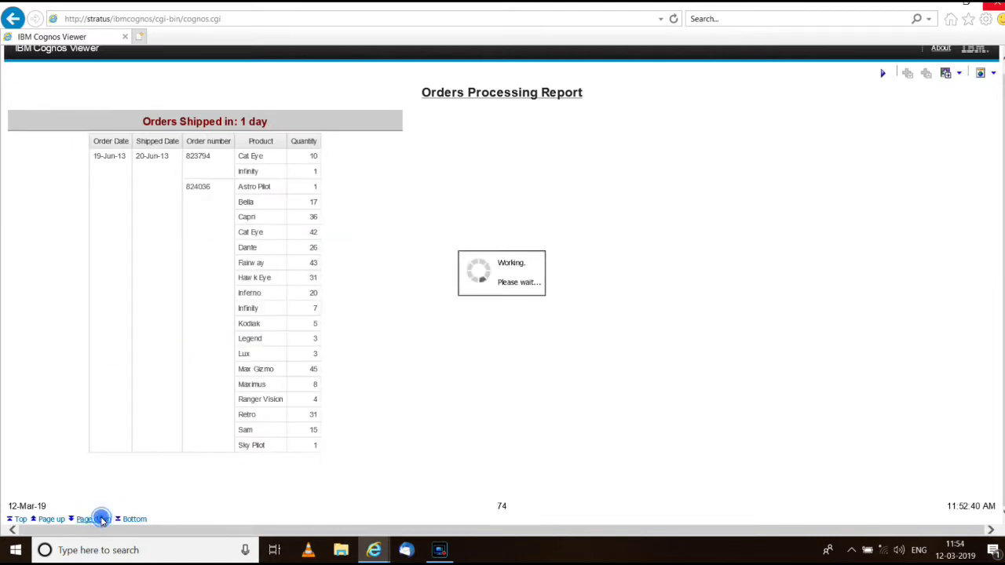
{"action": "left_click", "coordinate": [98, 520]}
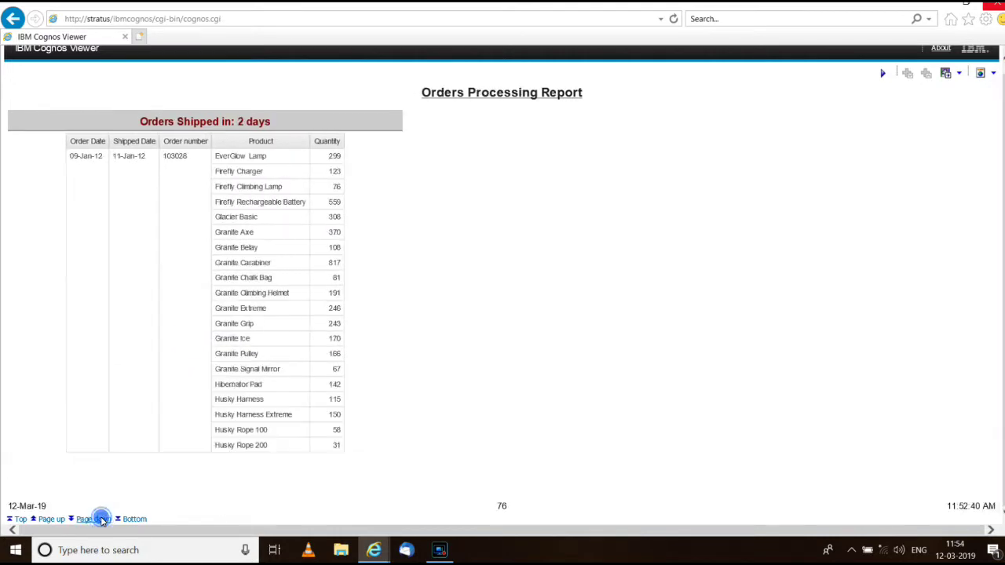
Step: Step back one page, scroll through it, advance again, then close Cognos Viewer
{"action": "left_click", "coordinate": [40, 520]}
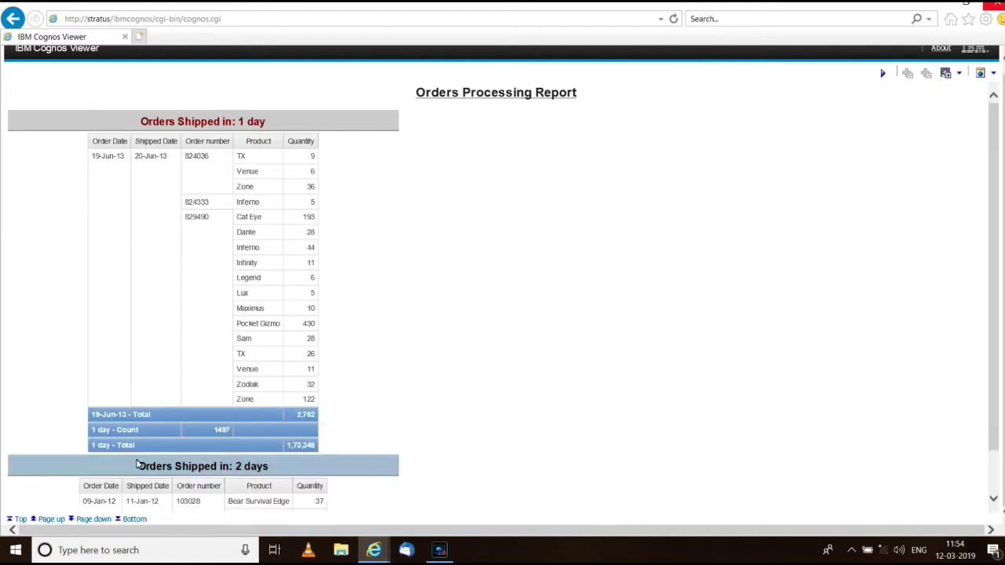
{"action": "scroll", "coordinate": [178, 456], "scroll_direction": "down", "scroll_amount": 2}
{"action": "scroll", "coordinate": [167, 440], "scroll_direction": "up", "scroll_amount": 2}
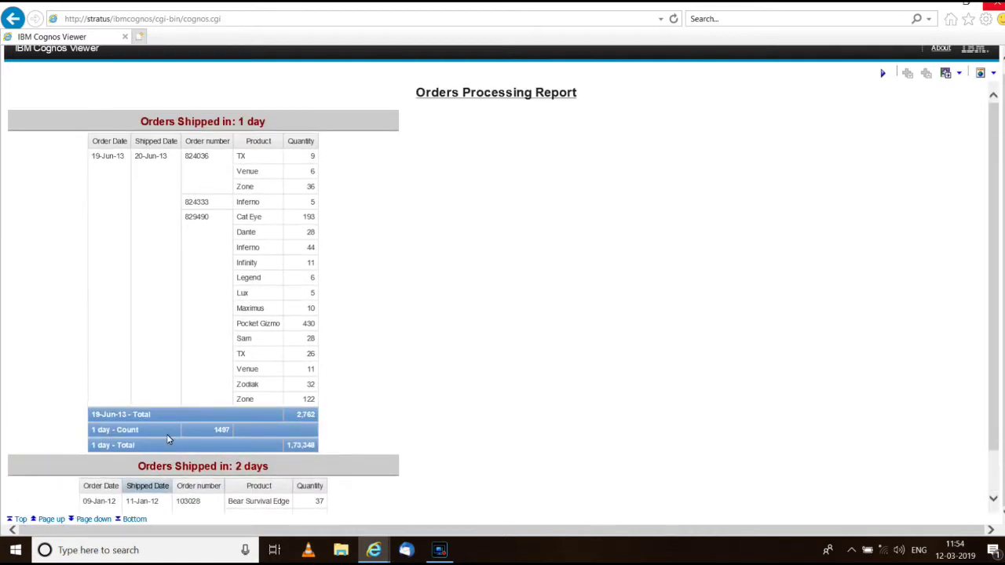
{"action": "scroll", "coordinate": [166, 439], "scroll_direction": "down", "scroll_amount": 2}
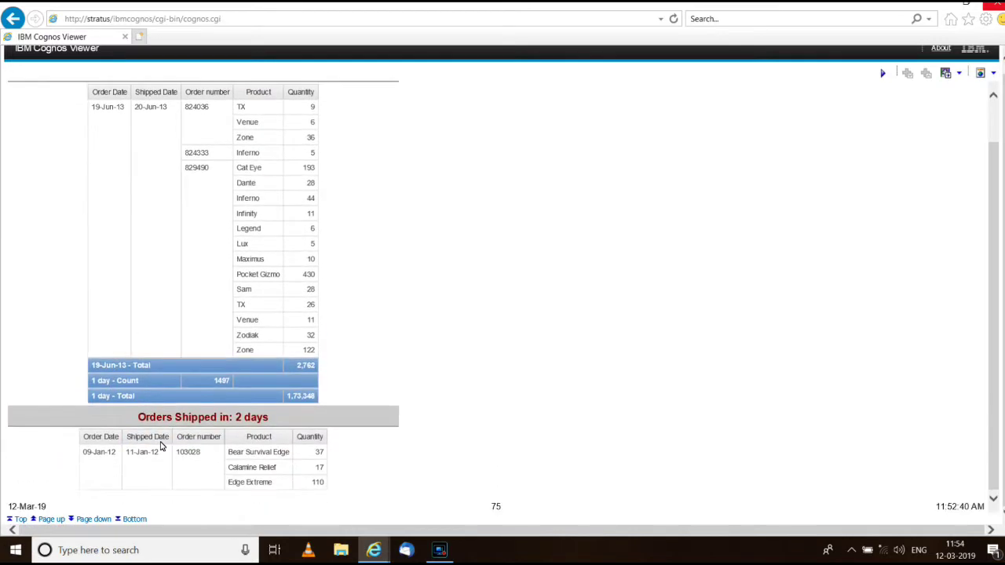
{"action": "left_click", "coordinate": [93, 520]}
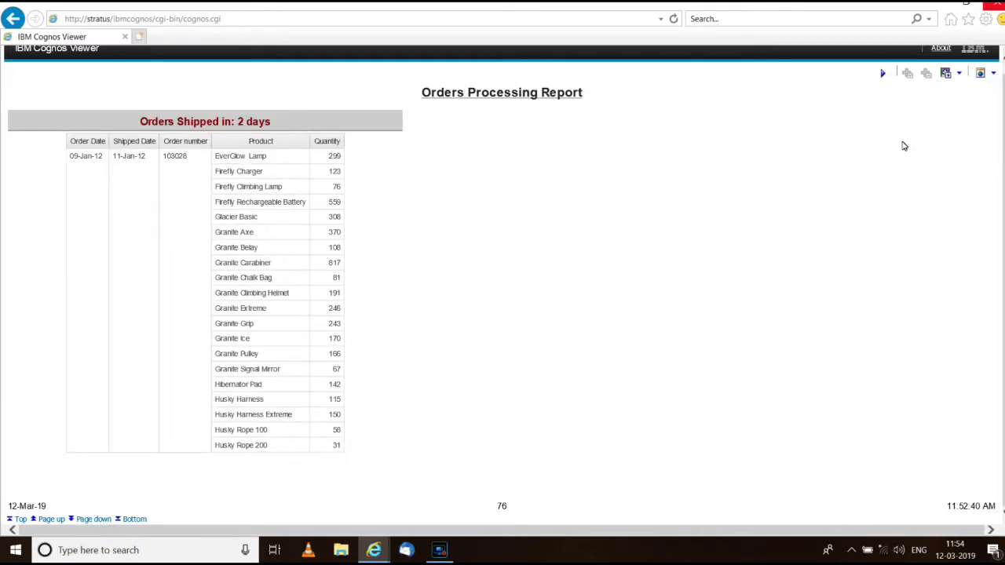
{"action": "left_click", "coordinate": [994, 8]}
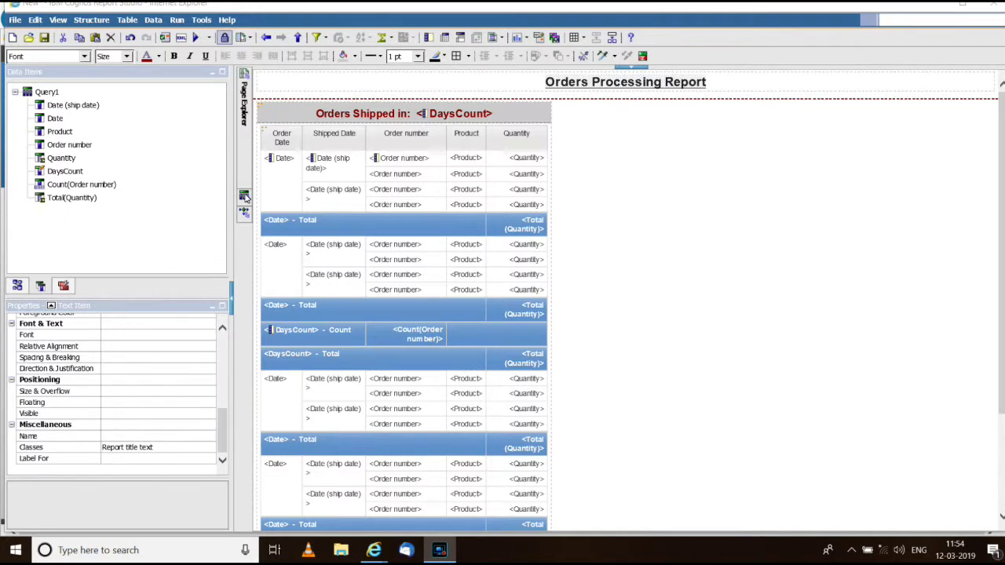
Step: Add the detail filter [DaysCount] in_range ?p_Days? to Query1 with Usage set to Optional
{"action": "left_click", "coordinate": [245, 196]}
{"action": "double_click", "coordinate": [300, 104]}
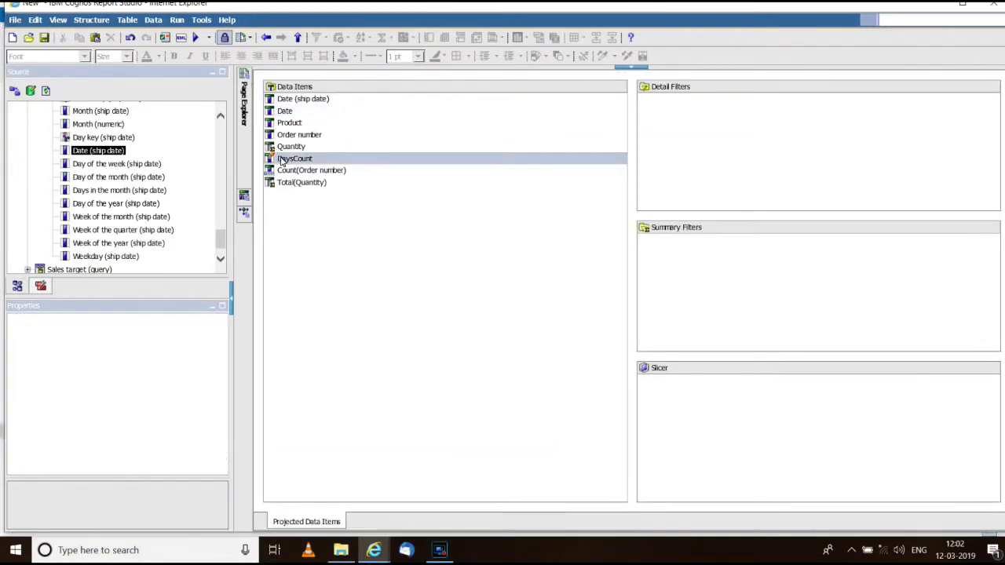
{"action": "left_click_drag", "start_coordinate": [281, 160], "coordinate": [707, 163]}
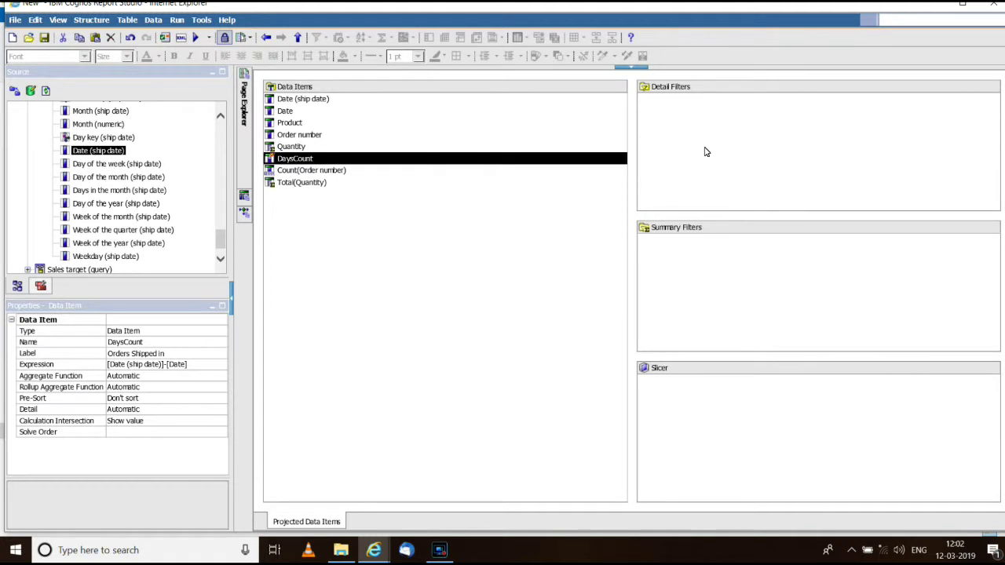
{"action": "left_click", "coordinate": [541, 175]}
{"action": "type", "text": "in"}
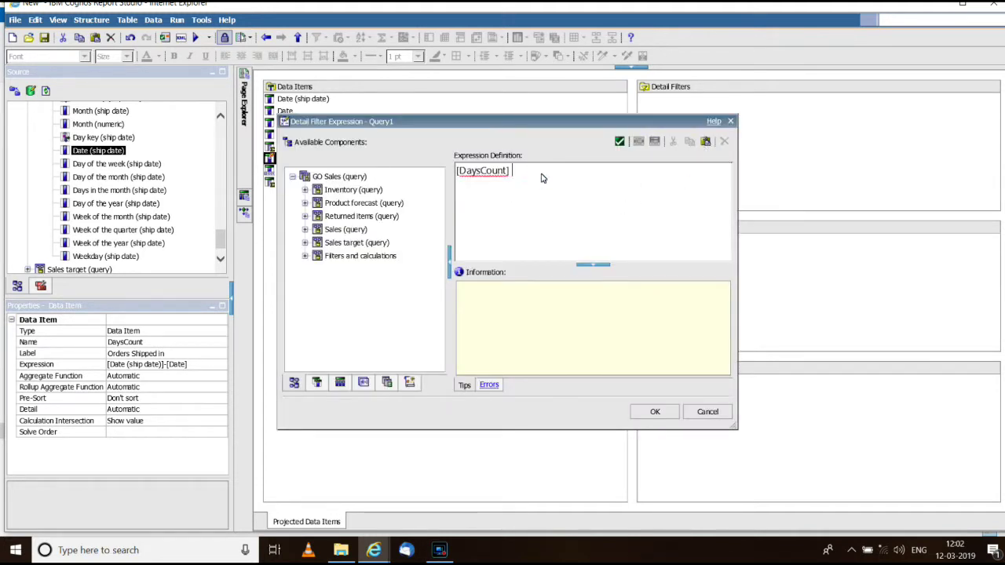
{"action": "type", "text": "_range ?p_Days?"}
{"action": "left_click", "coordinate": [652, 412]}
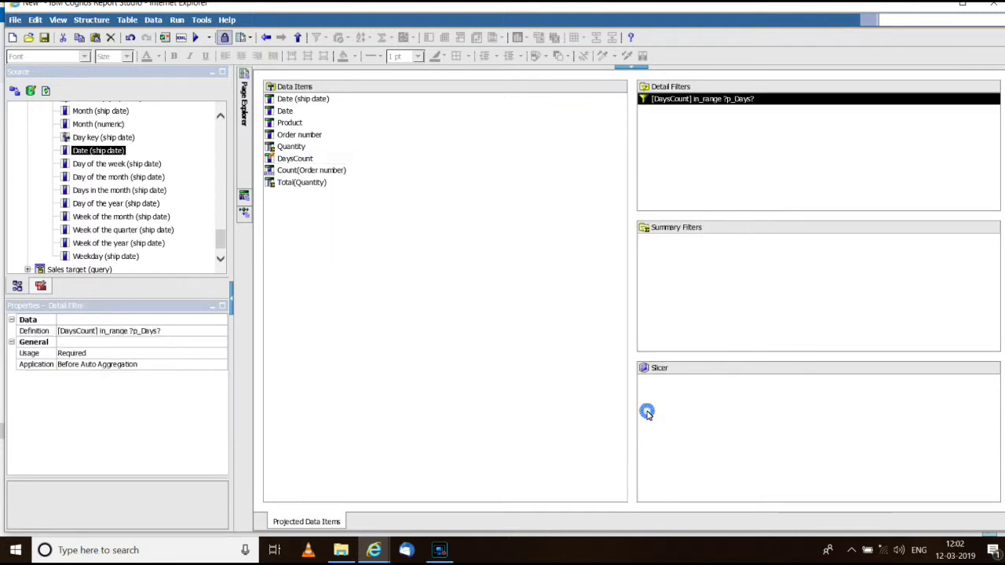
{"action": "left_click", "coordinate": [197, 354]}
{"action": "left_click", "coordinate": [222, 356]}
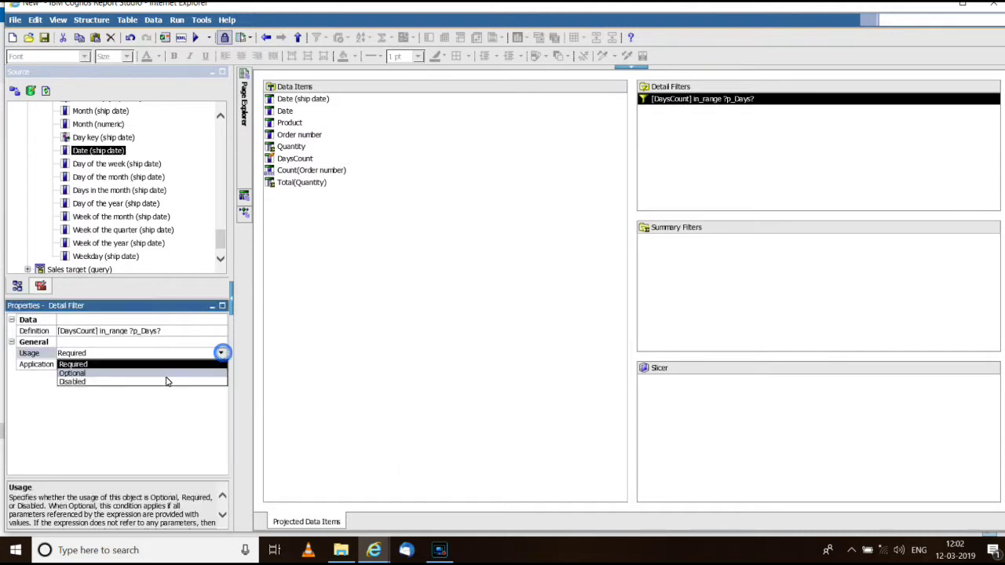
{"action": "left_click", "coordinate": [175, 372]}
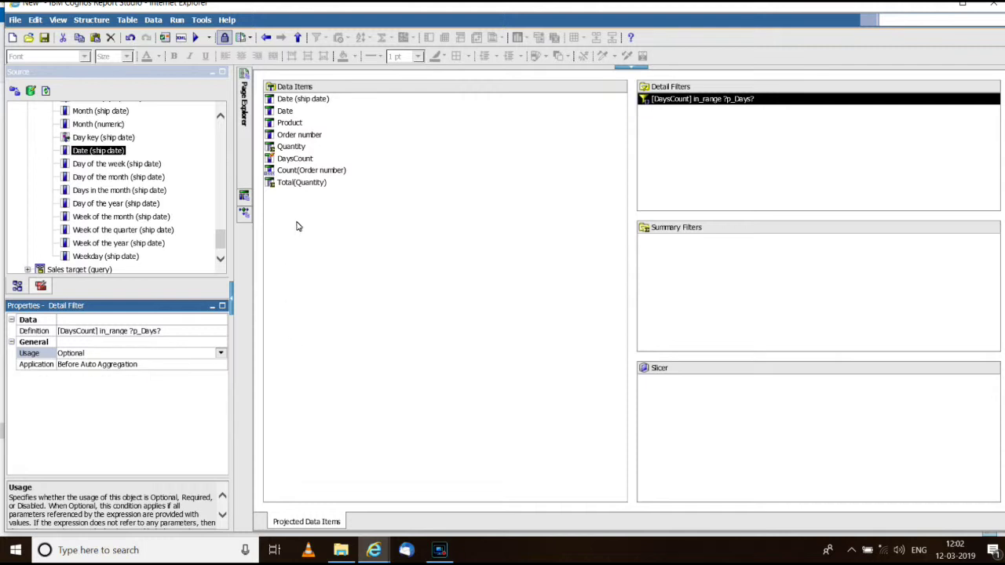
Step: Insert a 2-column, 1-row table on Page1 and move the sectioned list into it
{"action": "mouse_move", "coordinate": [244, 130]}
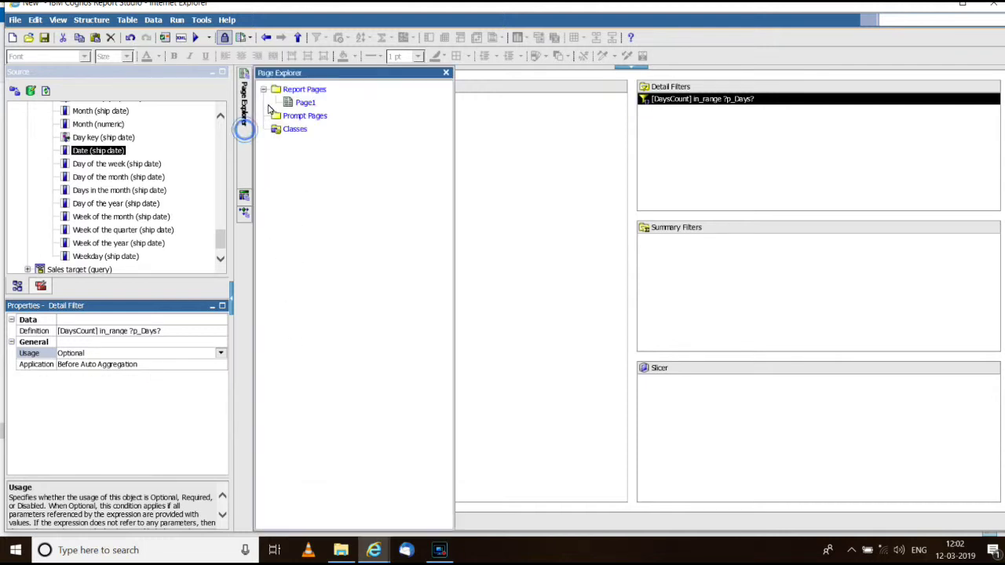
{"action": "left_click", "coordinate": [297, 105]}
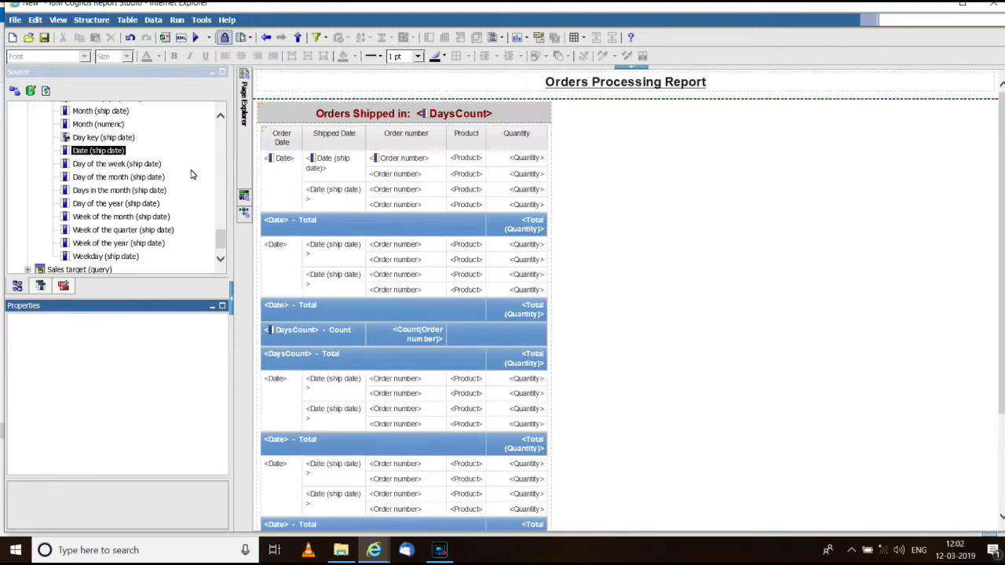
{"action": "left_click", "coordinate": [63, 286]}
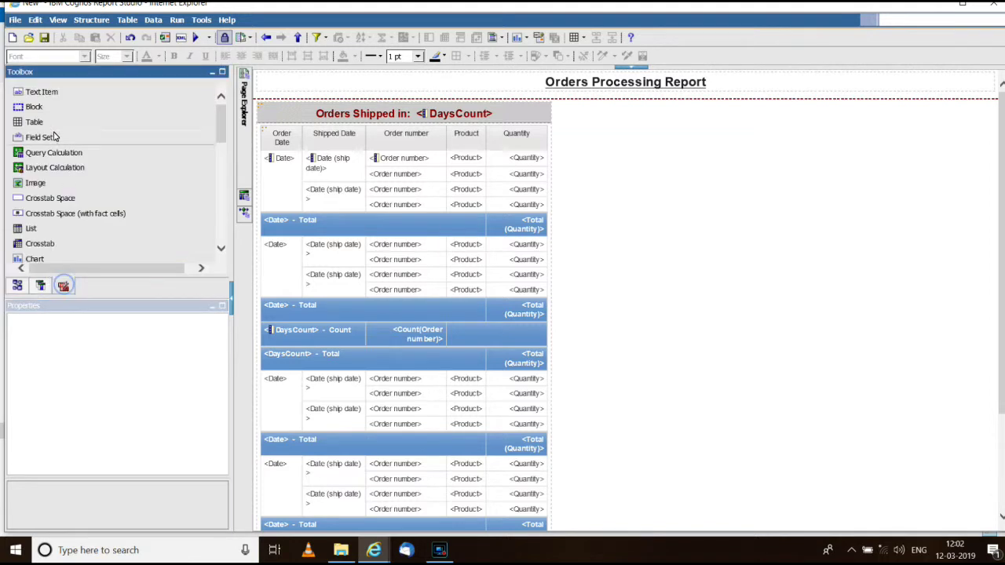
{"action": "left_click_drag", "start_coordinate": [43, 122], "coordinate": [256, 140]}
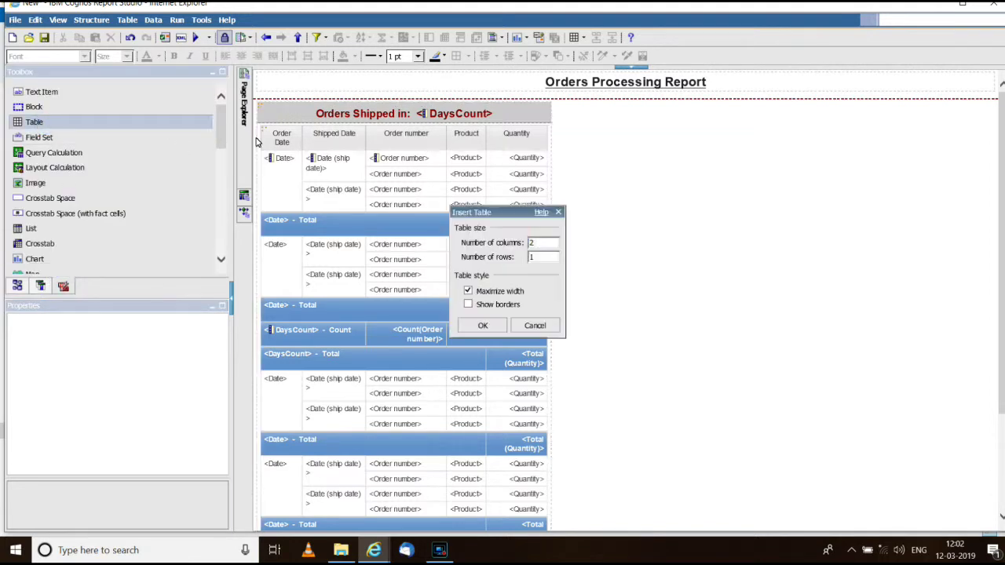
{"action": "left_click", "coordinate": [486, 326]}
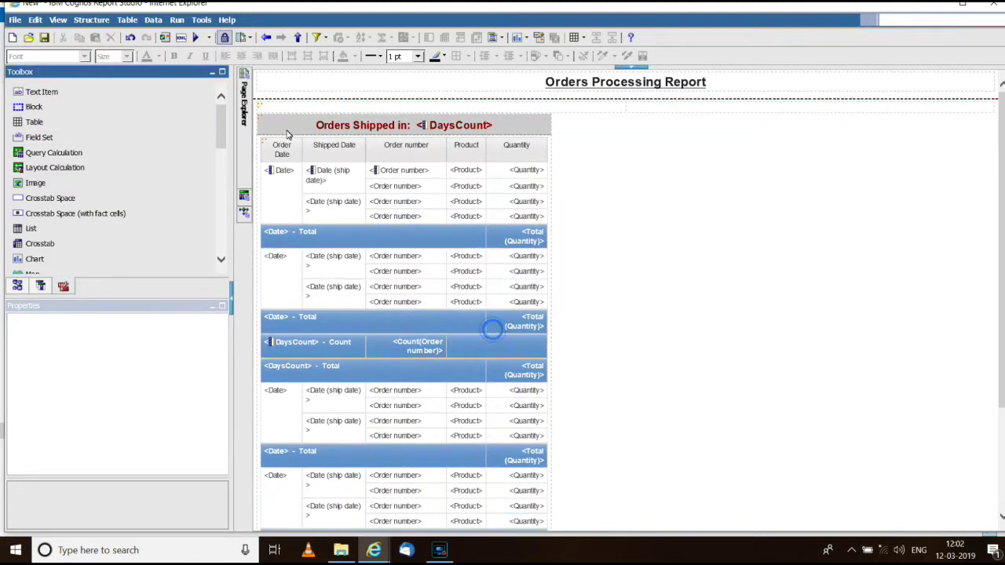
{"action": "left_click_drag", "start_coordinate": [260, 123], "coordinate": [646, 116]}
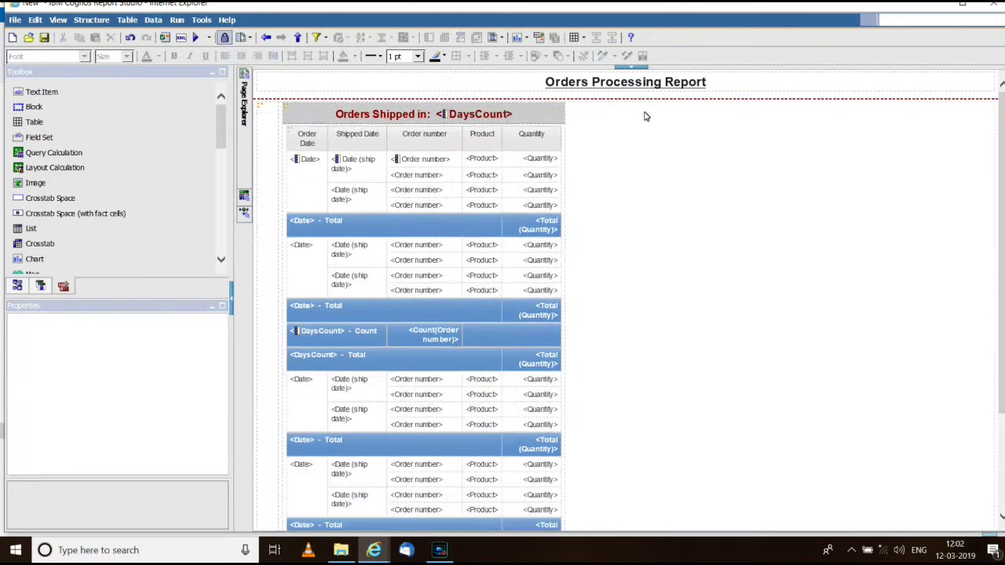
Step: Drop an Interval Prompt into the table's empty left cell
{"action": "left_click", "coordinate": [265, 161]}
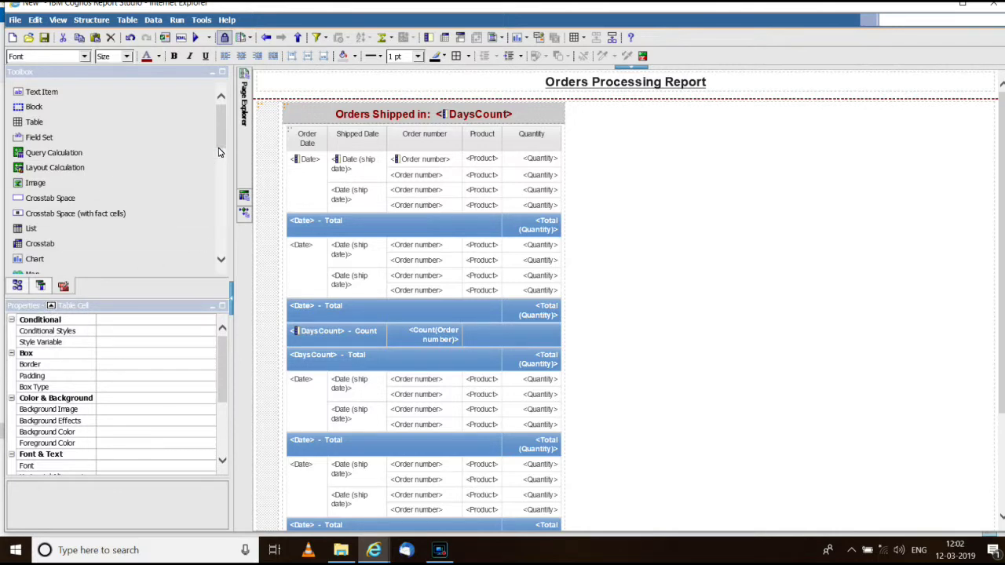
{"action": "left_click_drag", "start_coordinate": [219, 148], "coordinate": [220, 247]}
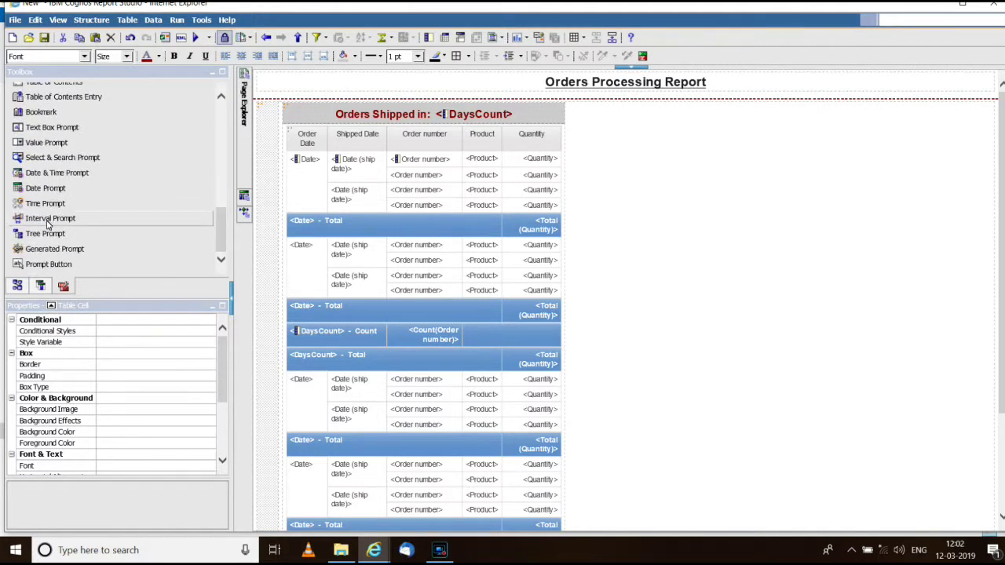
{"action": "left_click_drag", "start_coordinate": [47, 220], "coordinate": [267, 274]}
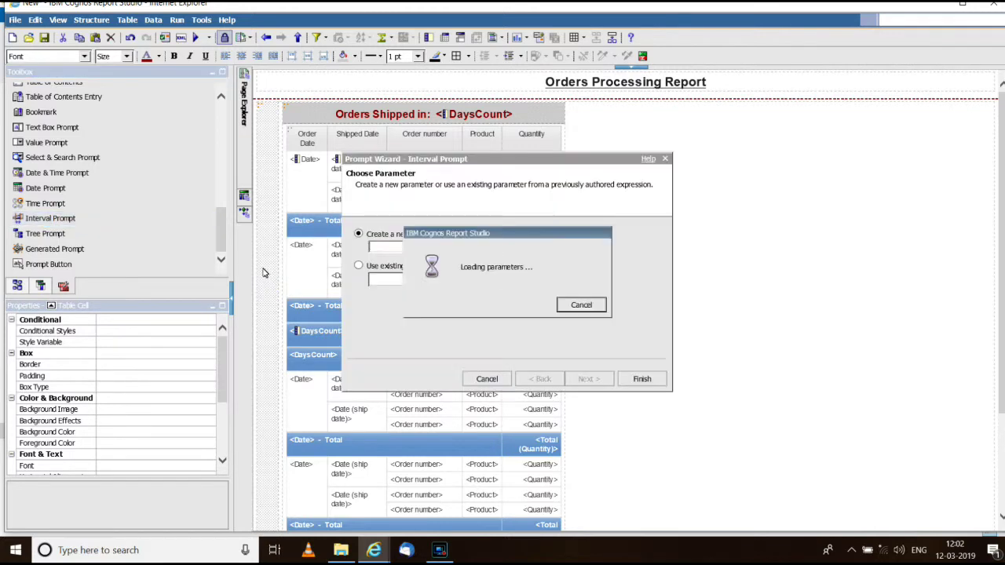
Step: Tie the interval prompt to the existing p_Days parameter and finish the wizard
{"action": "left_click", "coordinate": [402, 268]}
{"action": "left_click", "coordinate": [478, 280]}
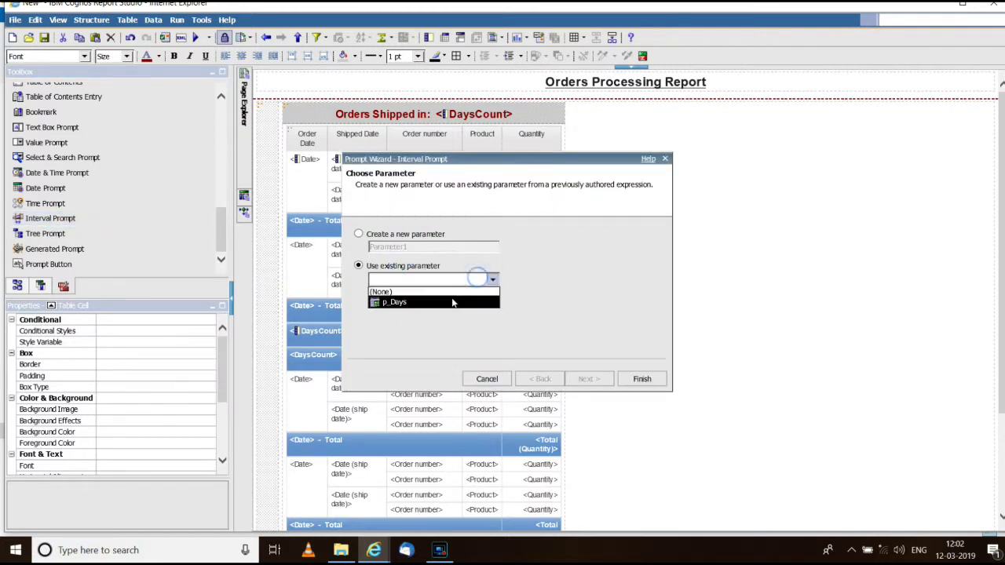
{"action": "left_click", "coordinate": [452, 299]}
{"action": "left_click", "coordinate": [641, 378]}
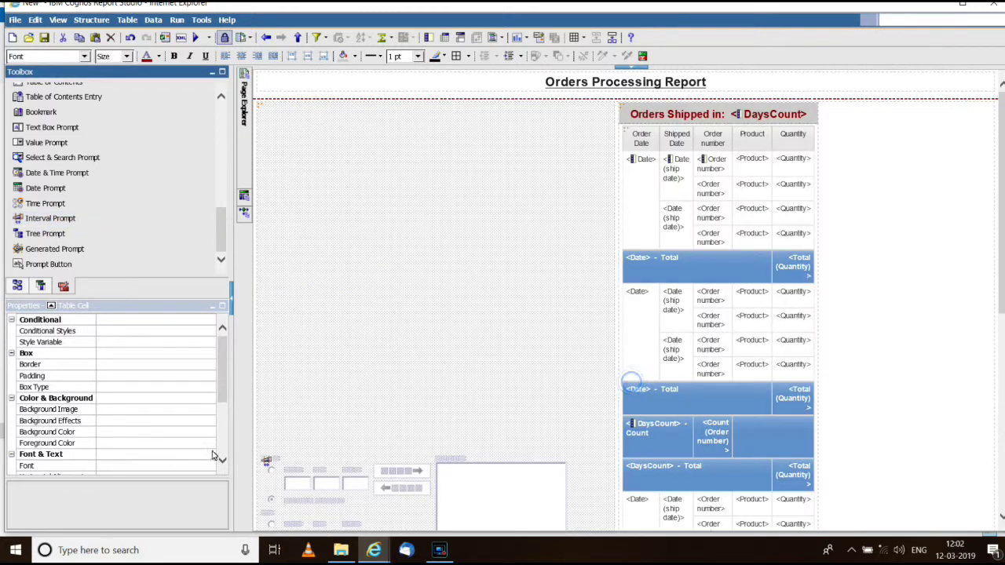
Step: Set the interval prompt's Multi-Select property to No
{"action": "left_click", "coordinate": [374, 472]}
{"action": "scroll", "coordinate": [279, 320], "scroll_direction": "down", "scroll_amount": 2}
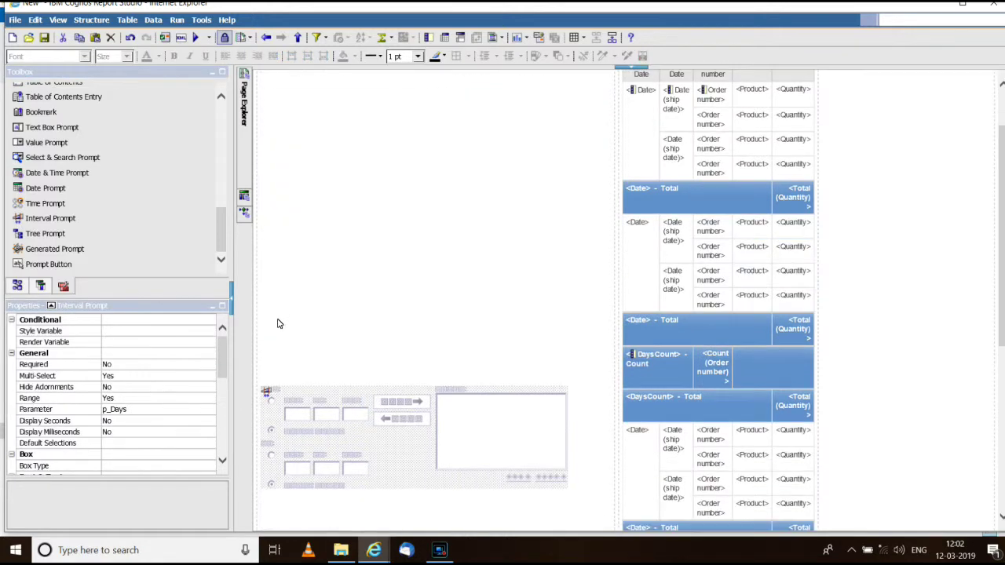
{"action": "mouse_move", "coordinate": [221, 366]}
{"action": "left_mouse_down"}
{"action": "mouse_move", "coordinate": [232, 385]}
{"action": "mouse_move", "coordinate": [224, 376]}
{"action": "left_mouse_up"}
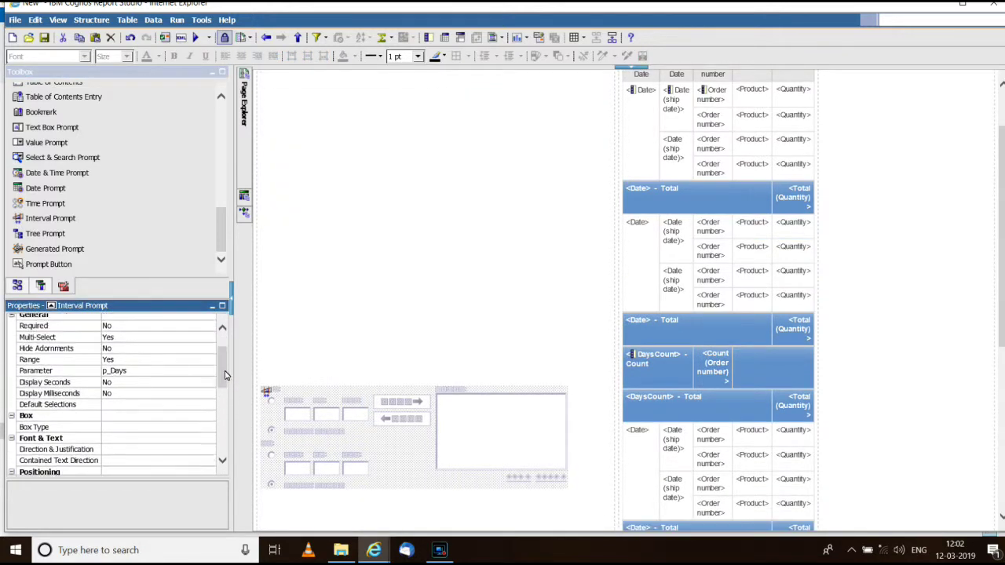
{"action": "left_click", "coordinate": [26, 339]}
{"action": "double_click", "coordinate": [26, 338]}
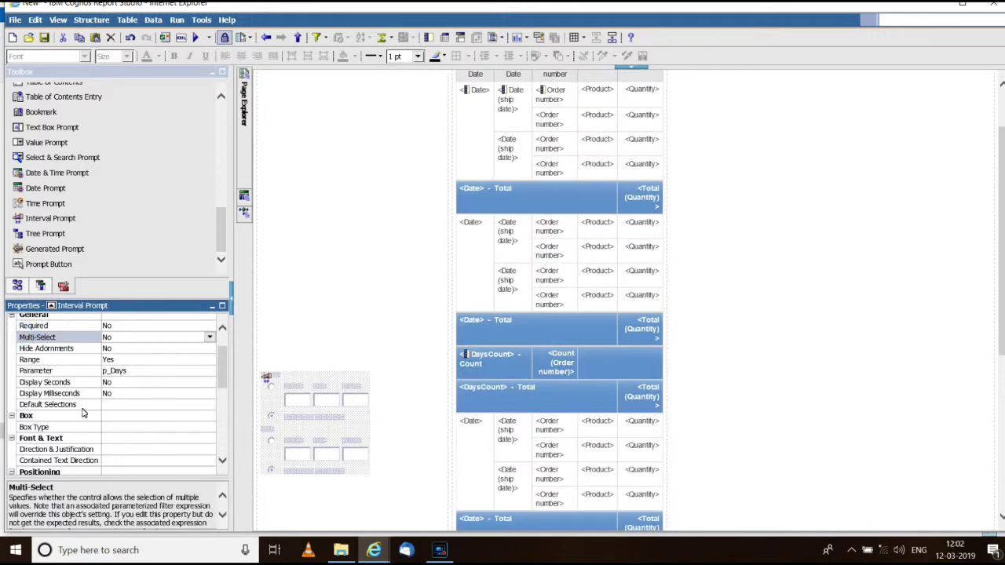
Step: Add a default selection interval from 0 to 2 days
{"action": "left_click", "coordinate": [143, 407]}
{"action": "left_click", "coordinate": [209, 405]}
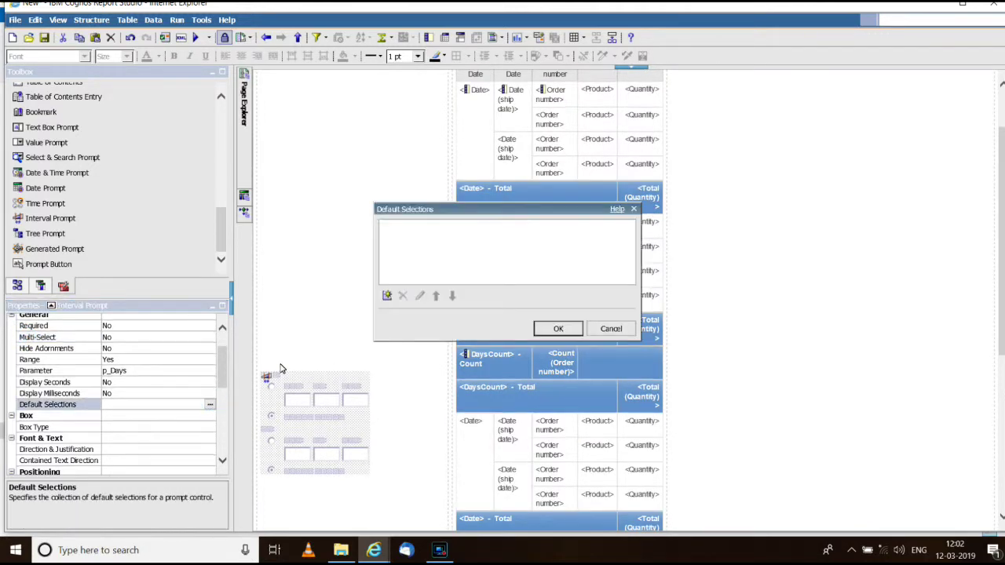
{"action": "left_click", "coordinate": [387, 295]}
{"action": "left_click", "coordinate": [469, 299]}
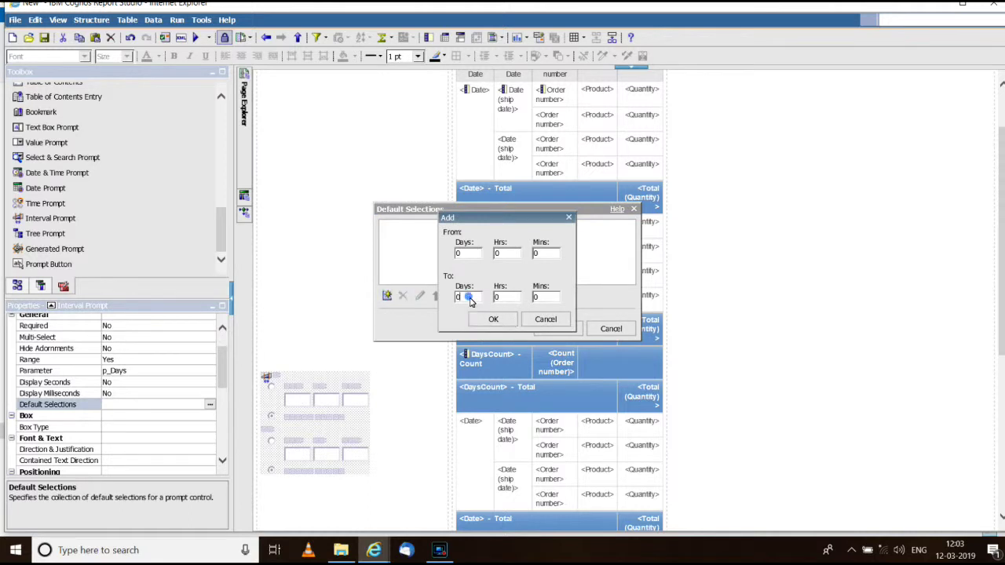
{"action": "type", "text": "2"}
{"action": "left_click", "coordinate": [493, 319]}
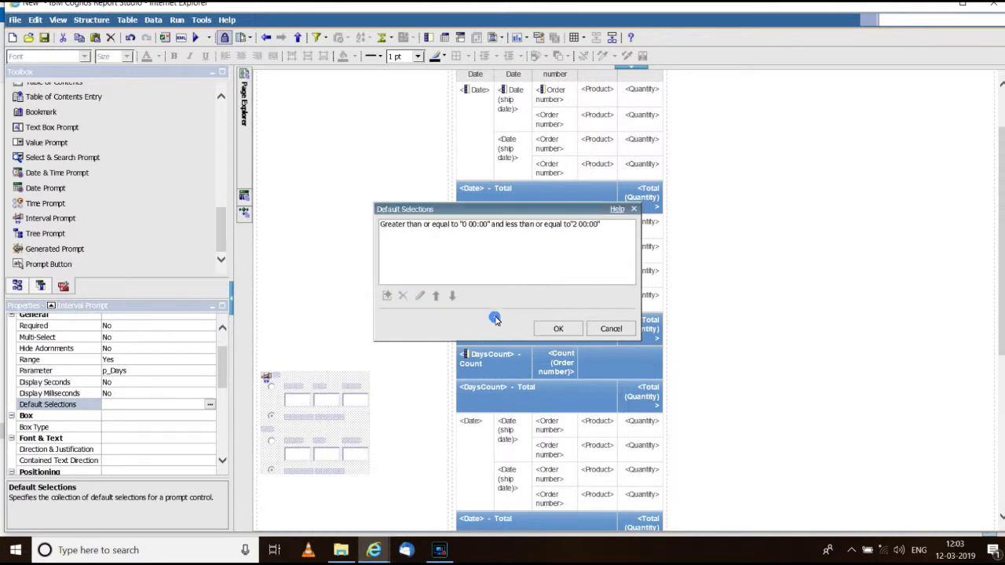
{"action": "left_click", "coordinate": [558, 328]}
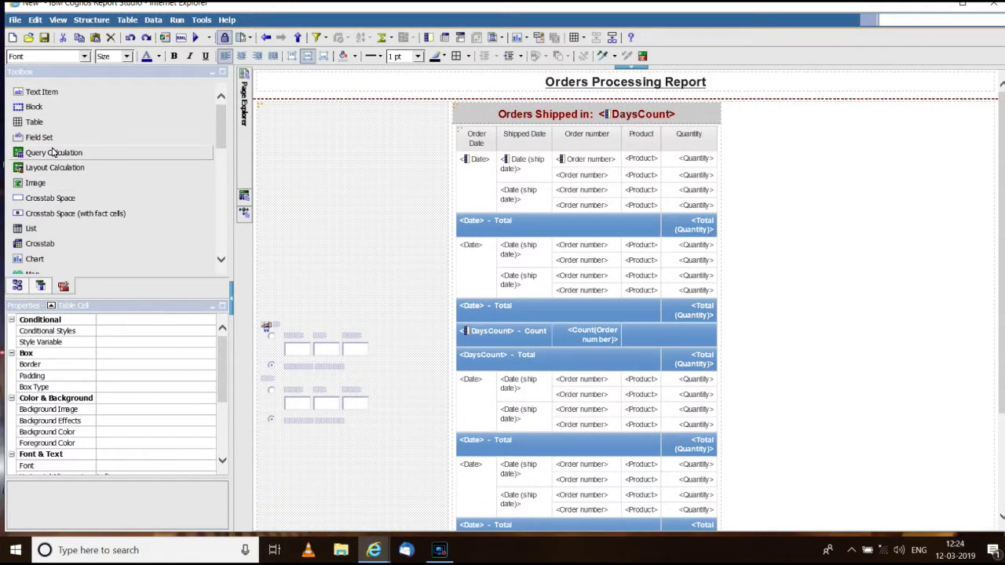
Step: Add a top-aligned 'Orders shipped between:' text label in a block above the prompt, then run the report
{"action": "left_click_drag", "start_coordinate": [33, 107], "coordinate": [287, 285]}
{"action": "left_click_drag", "start_coordinate": [47, 92], "coordinate": [335, 328]}
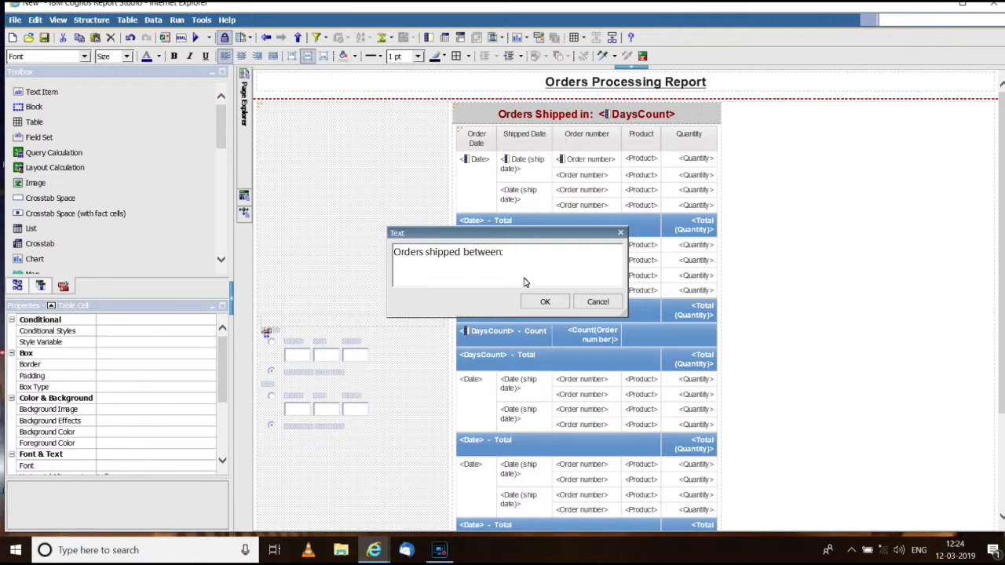
{"action": "left_click", "coordinate": [541, 302]}
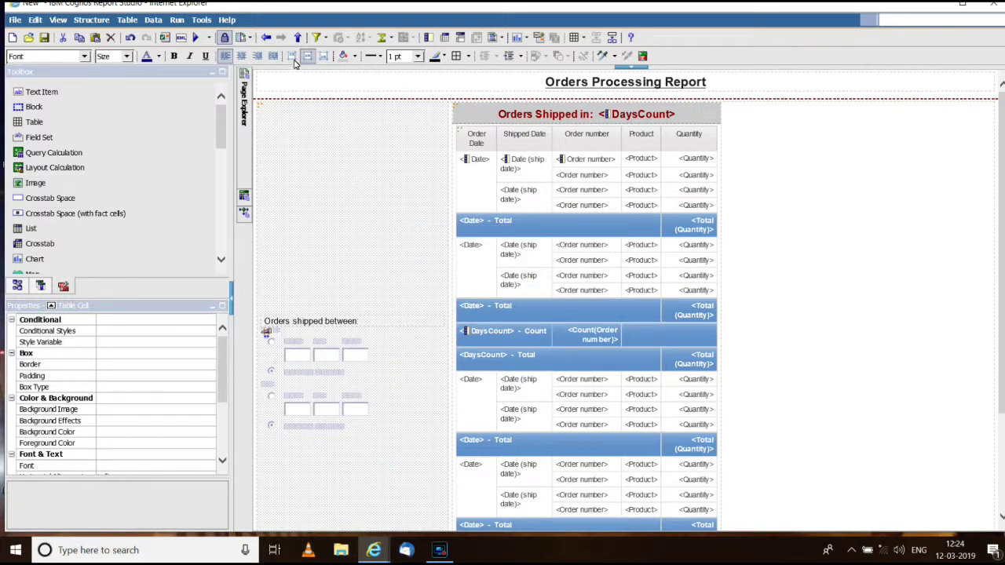
{"action": "left_click", "coordinate": [291, 56]}
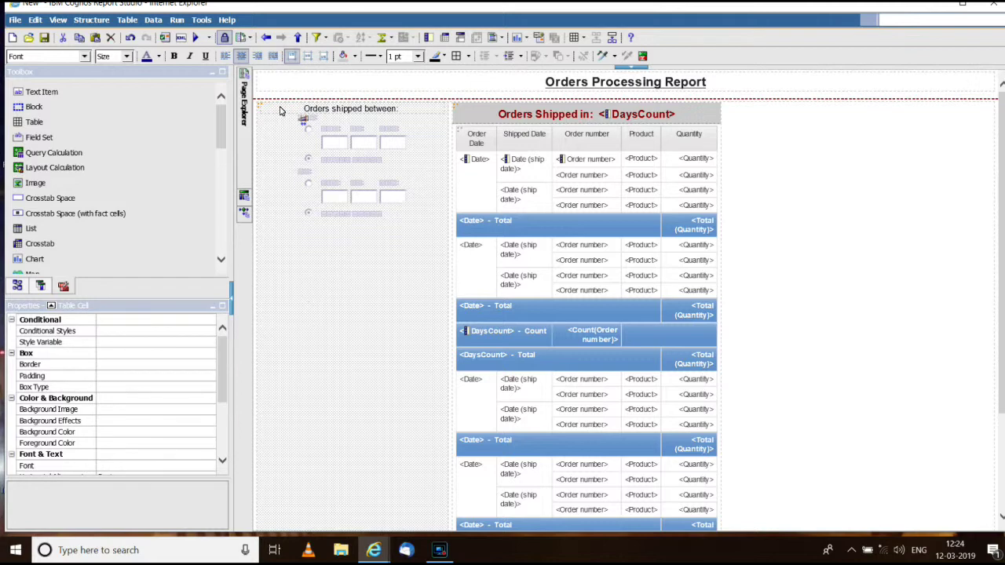
{"action": "left_click", "coordinate": [195, 37]}
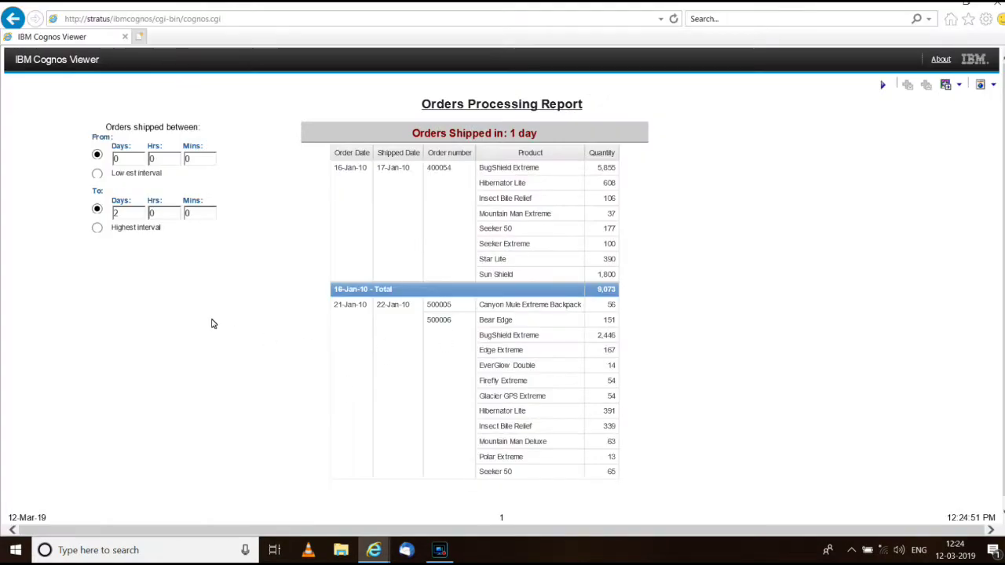